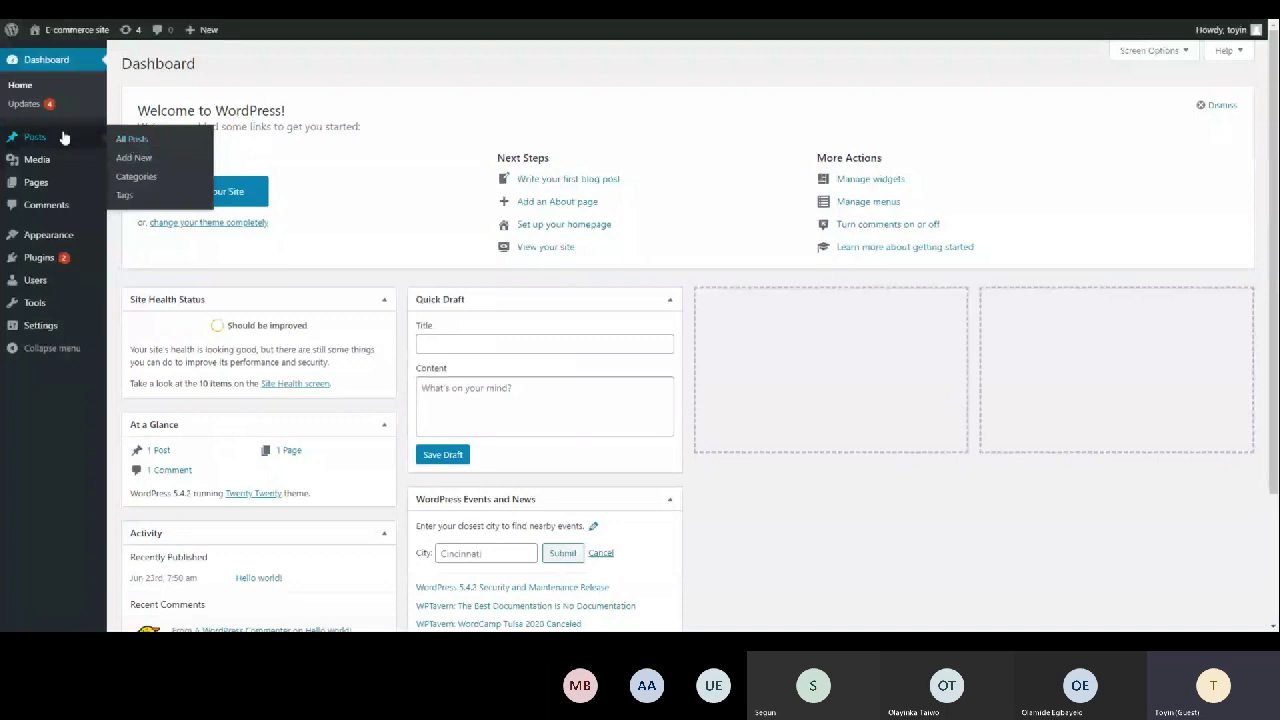
# Start a new post from the list of all posts, dismiss the block editor welcome guide and title it "Demo Post"
pyautogui.click(131, 140)
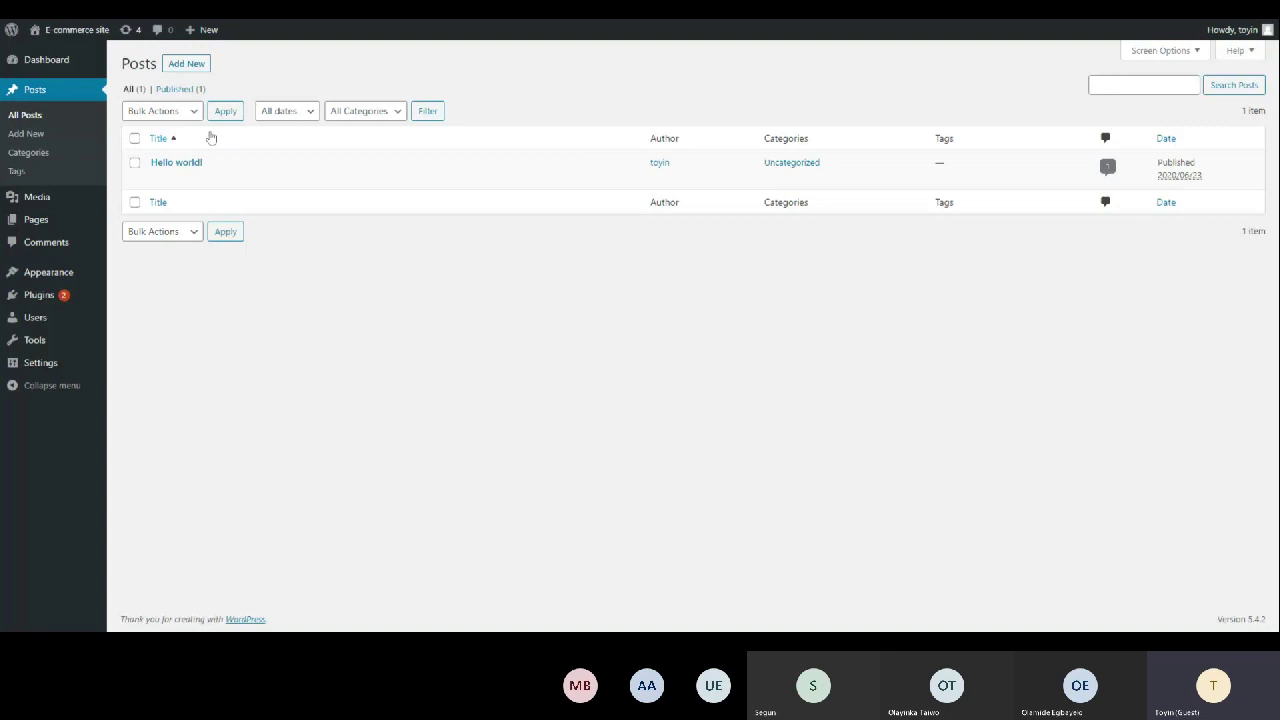
pyautogui.click(190, 66)
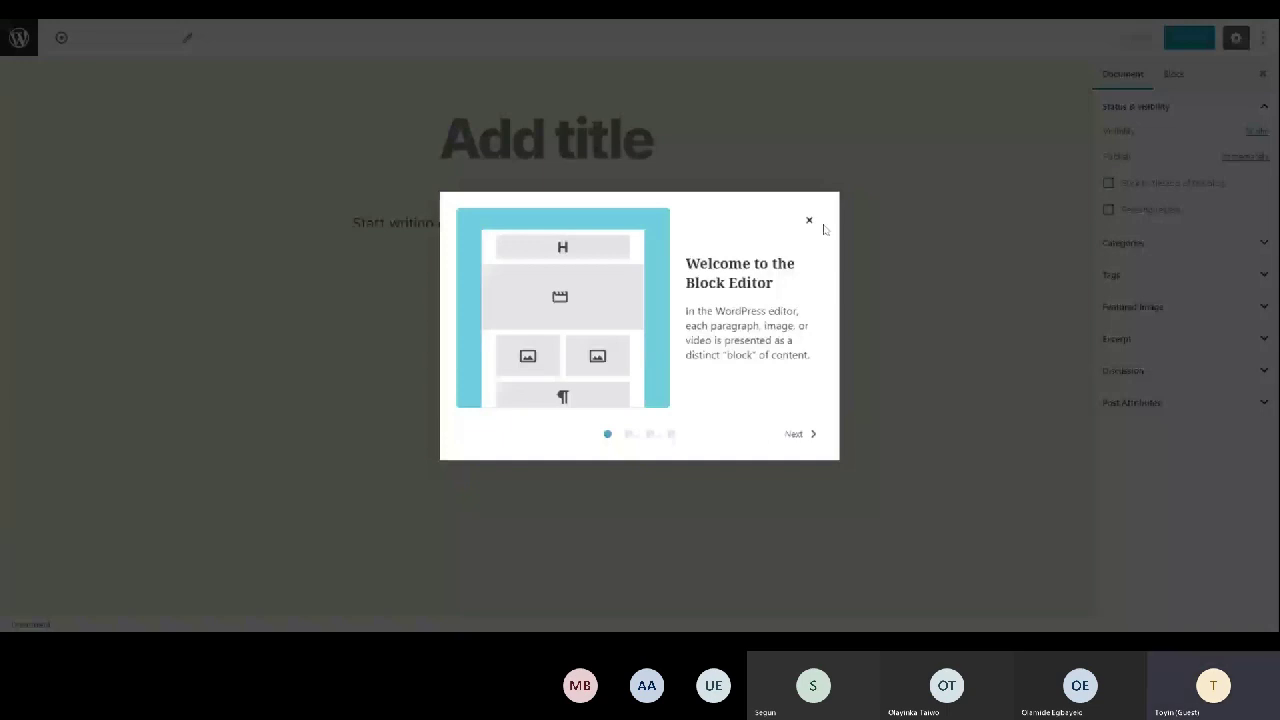
pyautogui.click(810, 220)
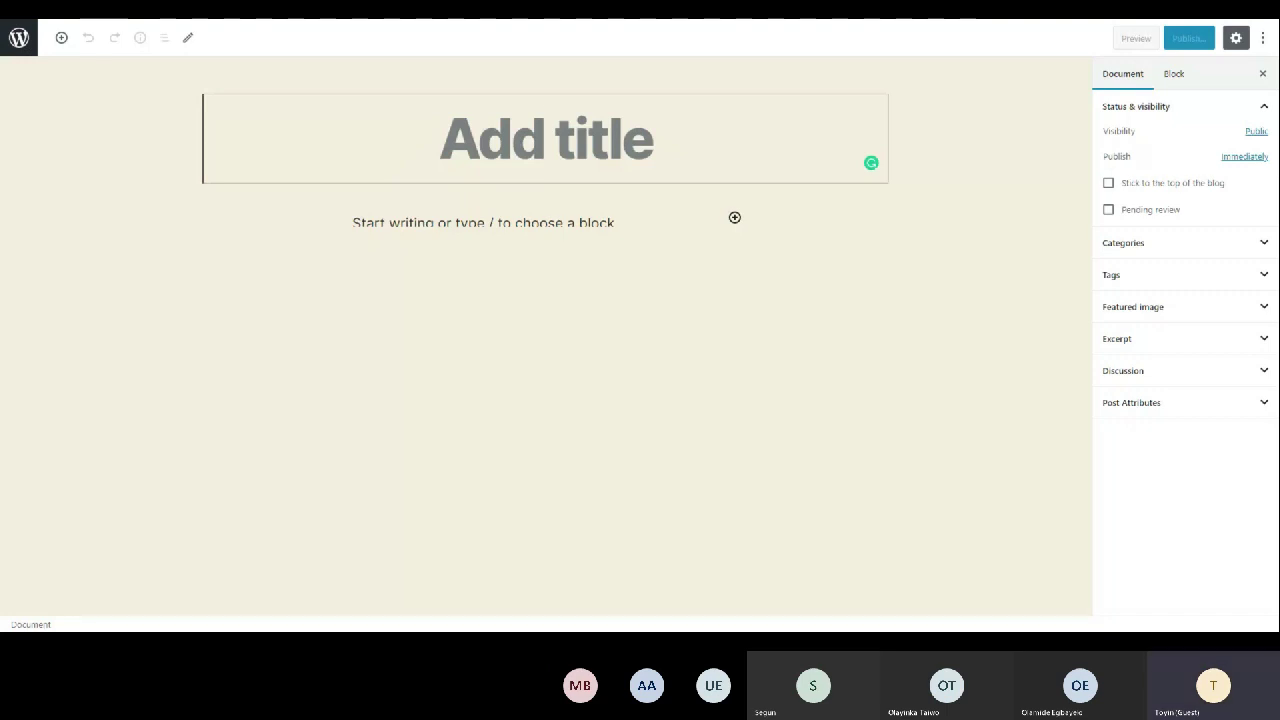
pyautogui.write('s')
pyautogui.press('BackSpace')
pyautogui.write('D')
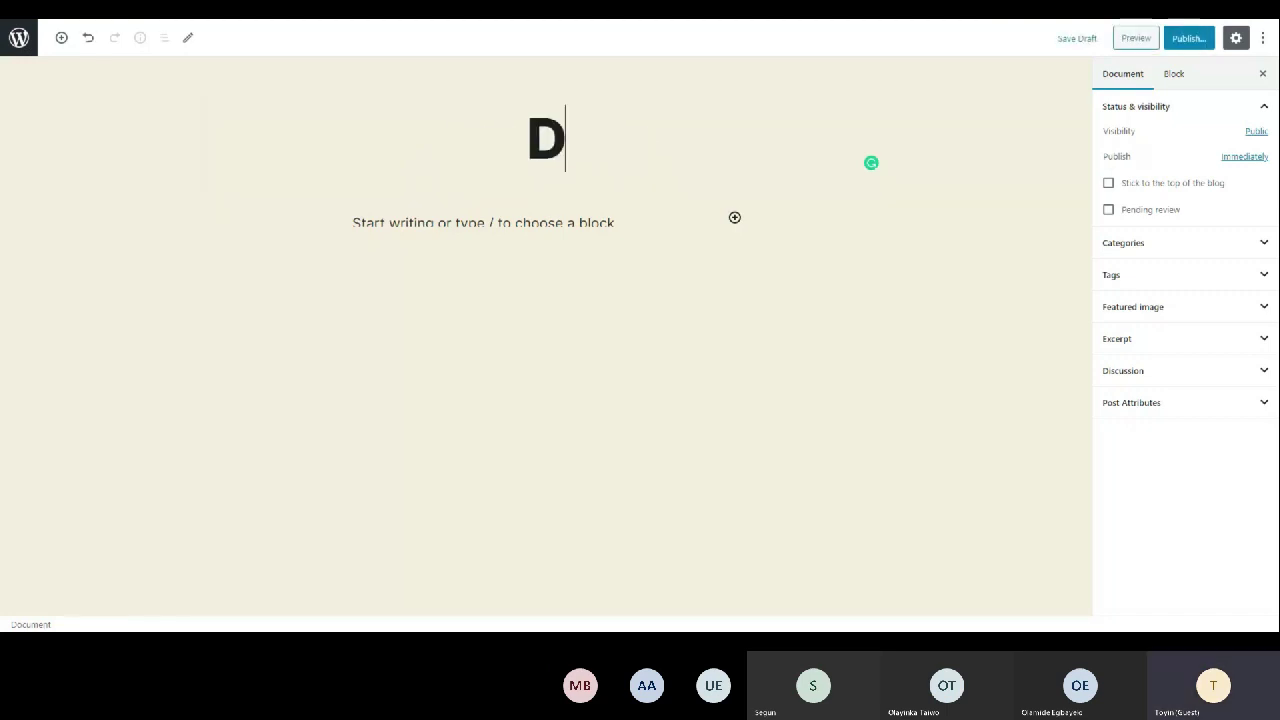
pyautogui.write('emo Post')
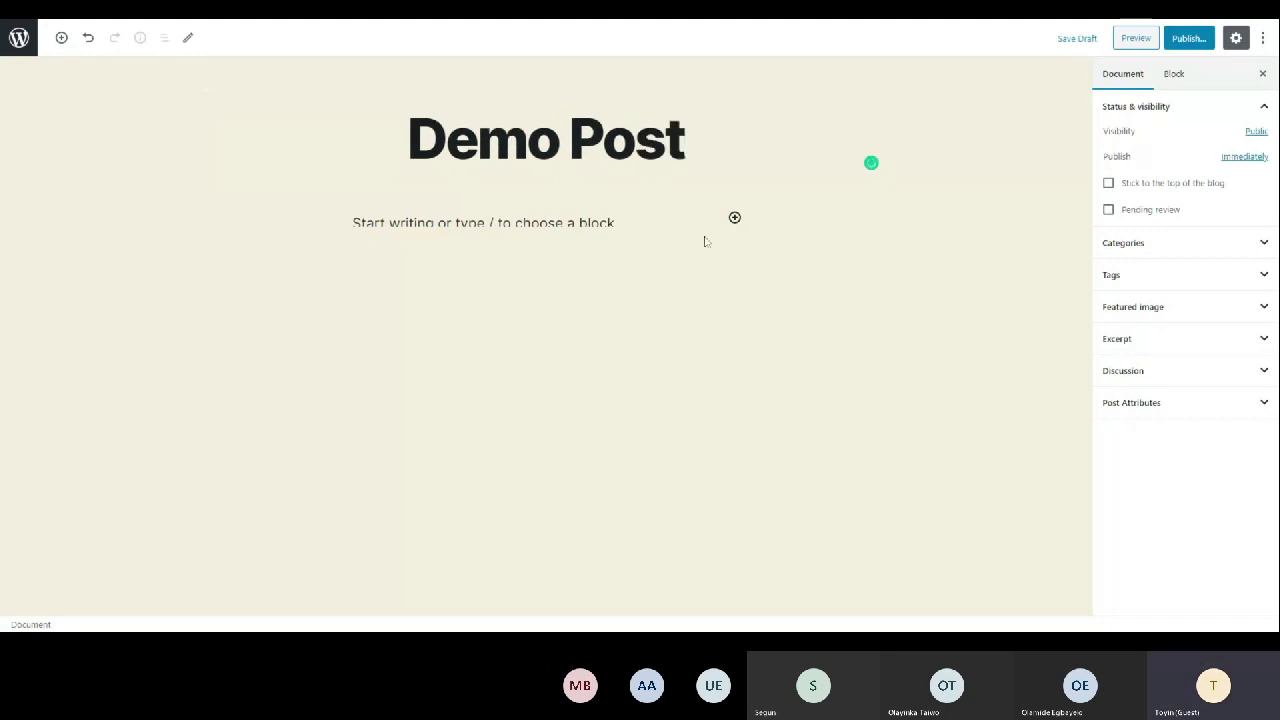
# Add a paragraph block reading "This is a demo post" below the title and return to the posts list without publishing
pyautogui.click(734, 218)
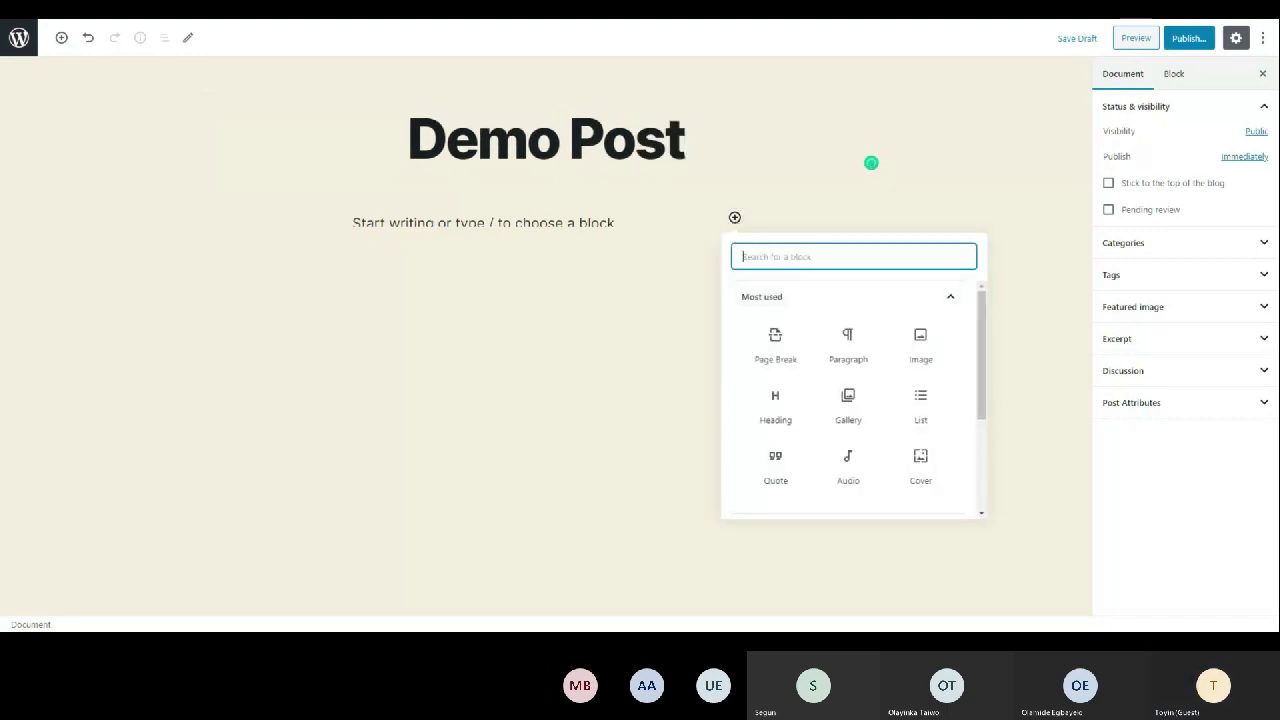
pyautogui.click(857, 355)
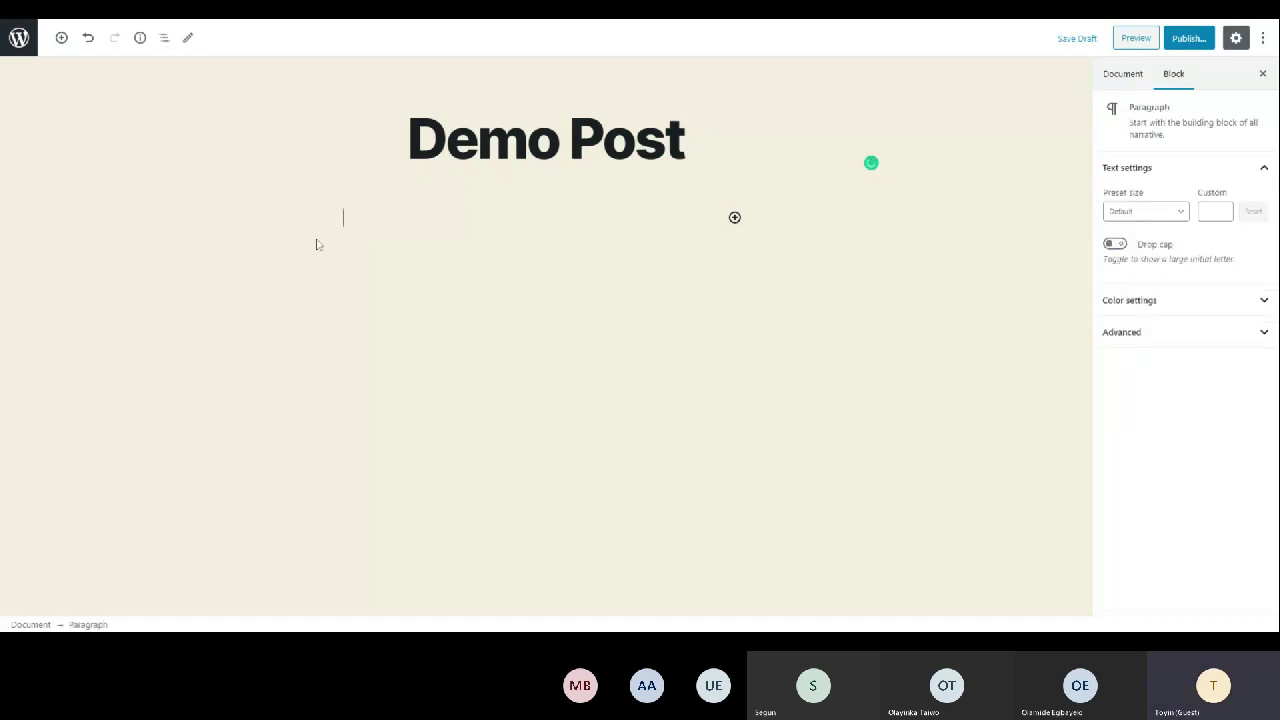
pyautogui.write('This is a demo post')
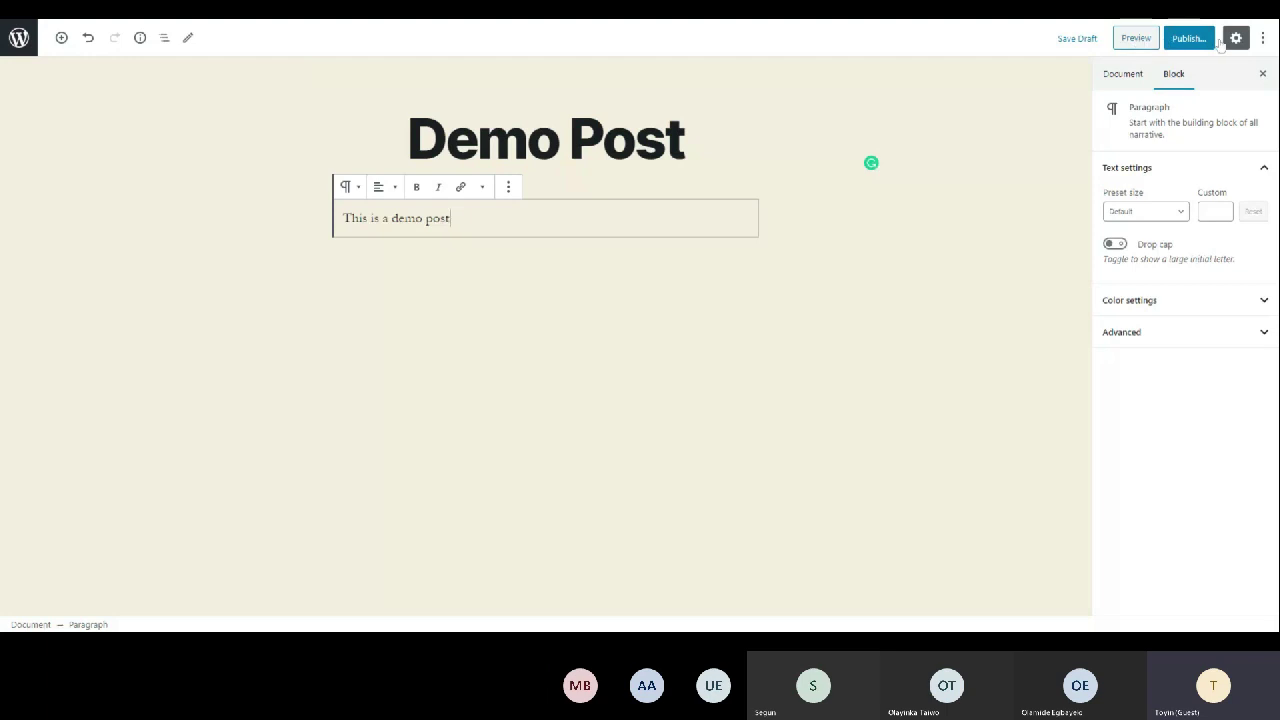
pyautogui.click(5, 26)
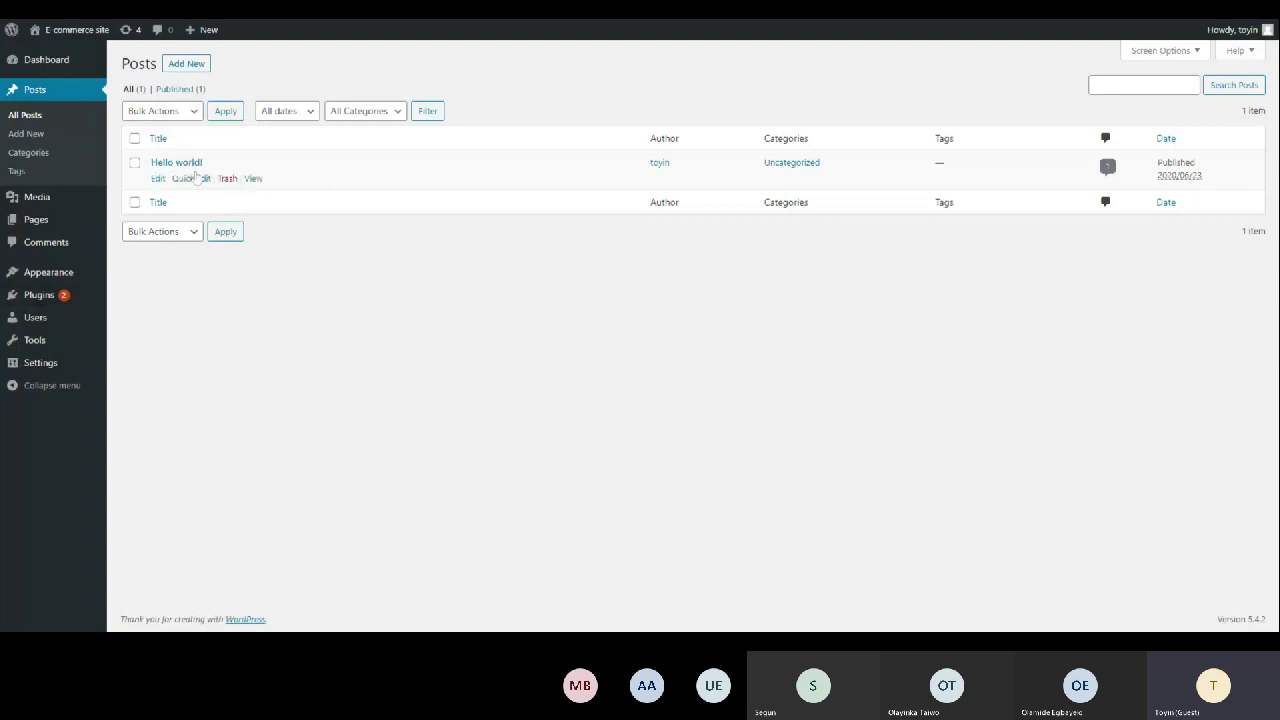
# Look through the post categories page, the media library and the comments list
pyautogui.click(26, 158)
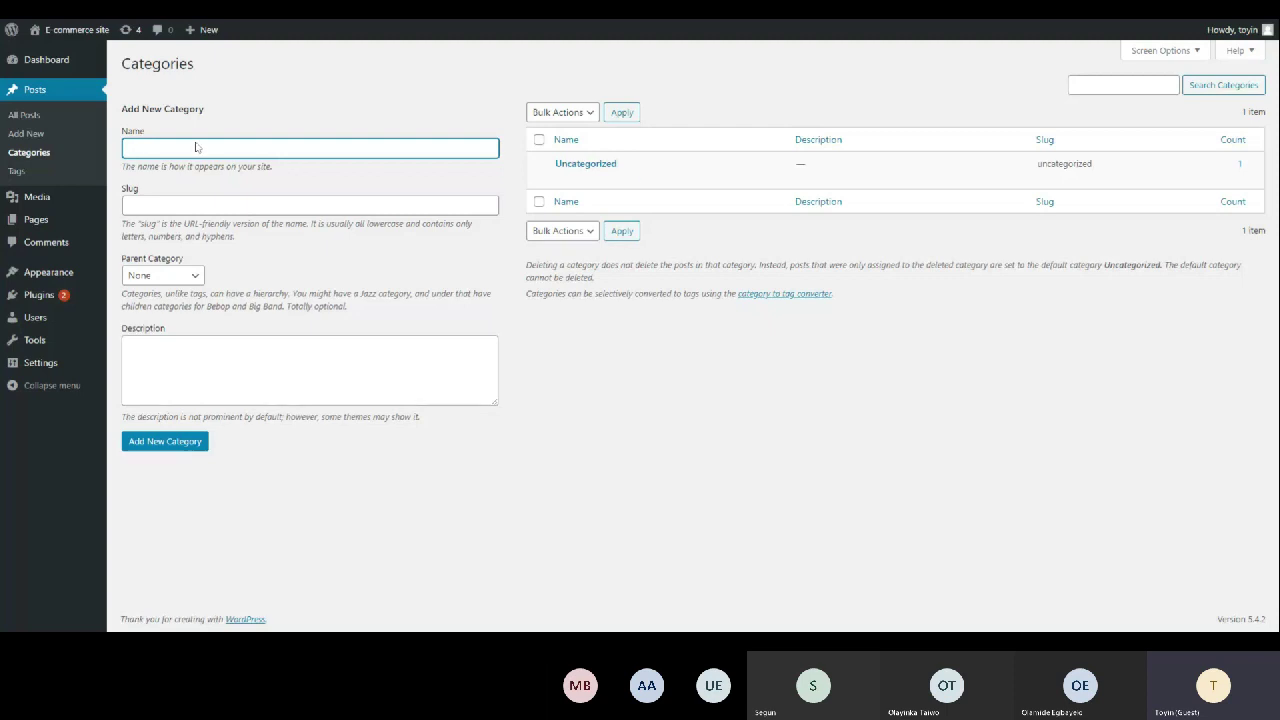
pyautogui.moveTo(606, 177)
pyautogui.click(43, 204)
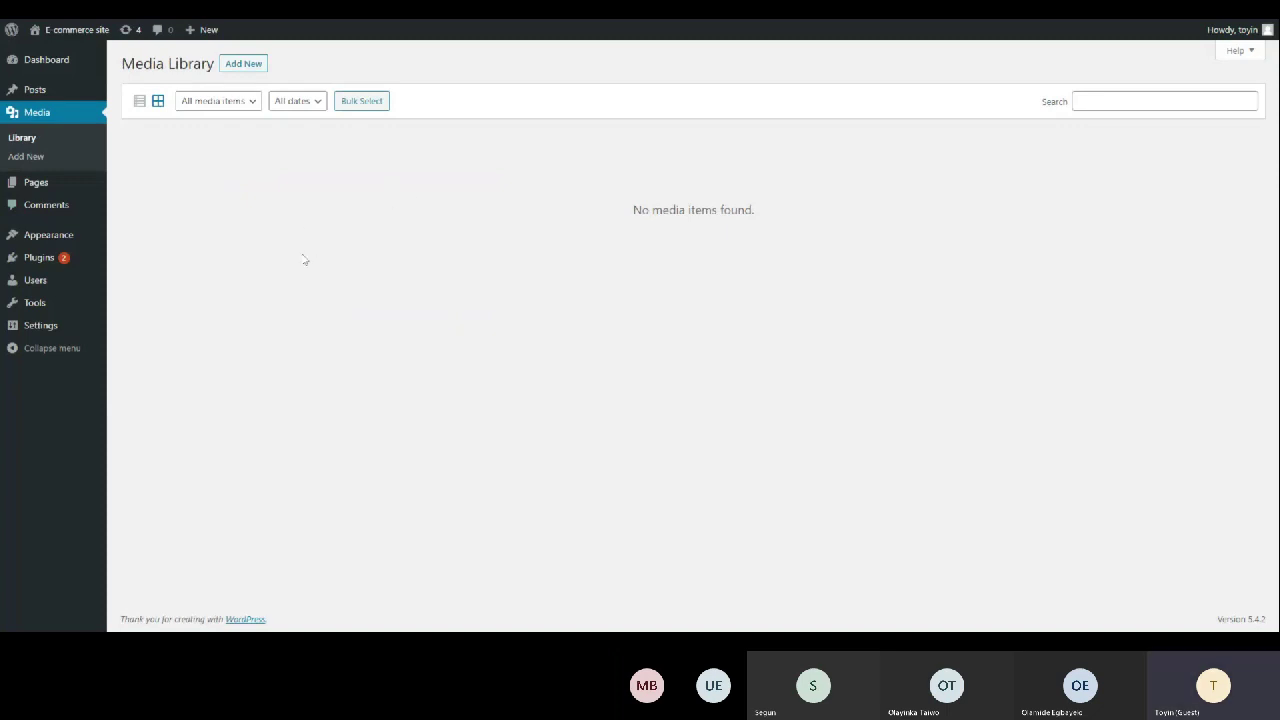
pyautogui.click(61, 216)
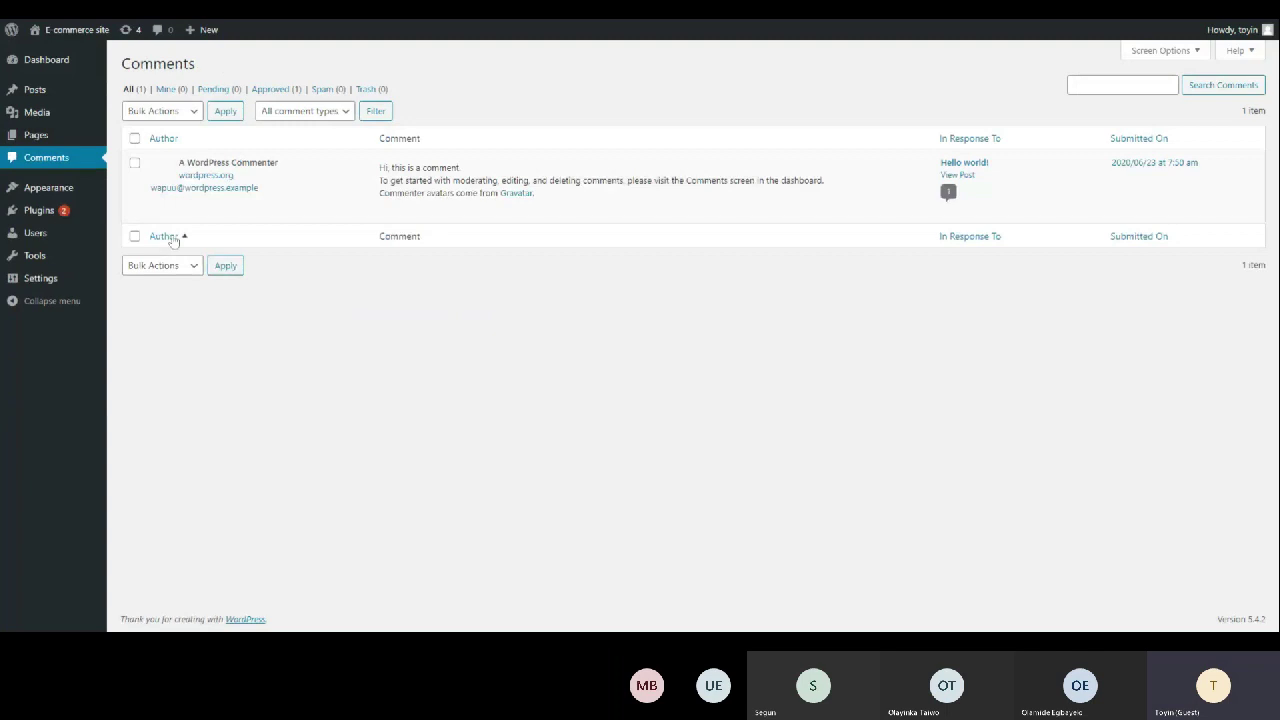
pyautogui.moveTo(200, 209)
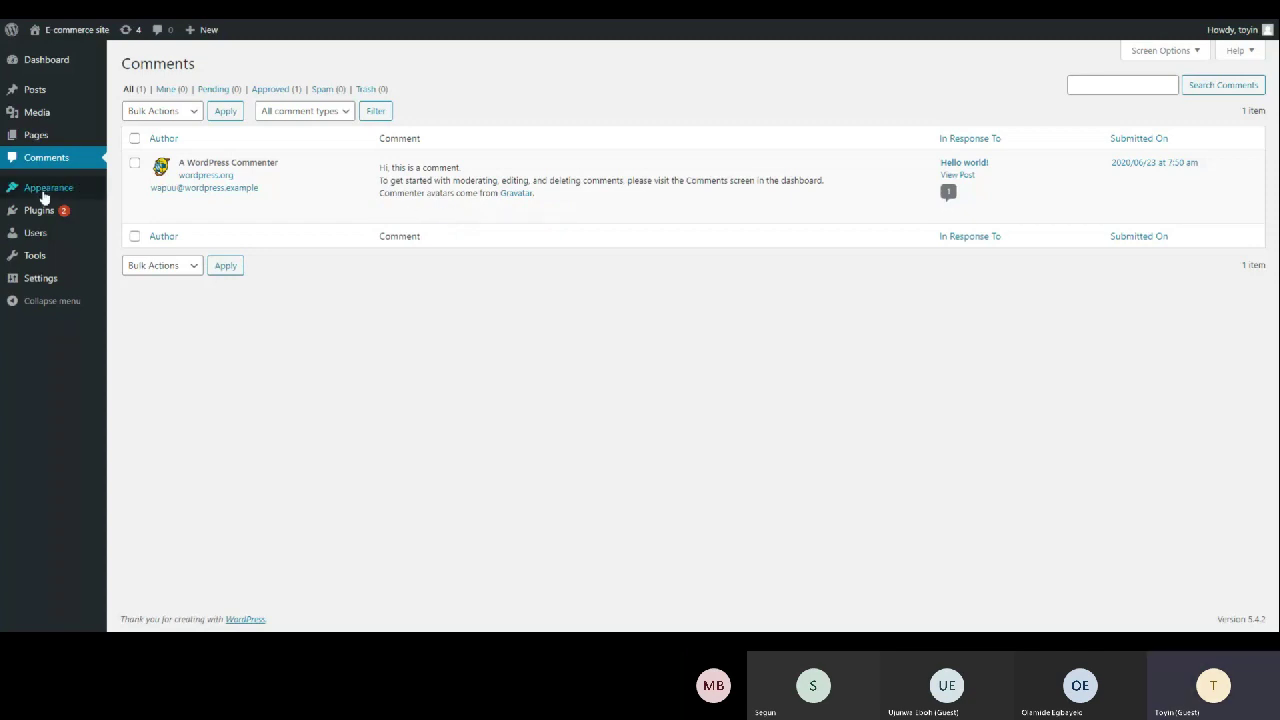
# View the site's installed themes and browse the featured themes available to add
pyautogui.moveTo(44, 197)
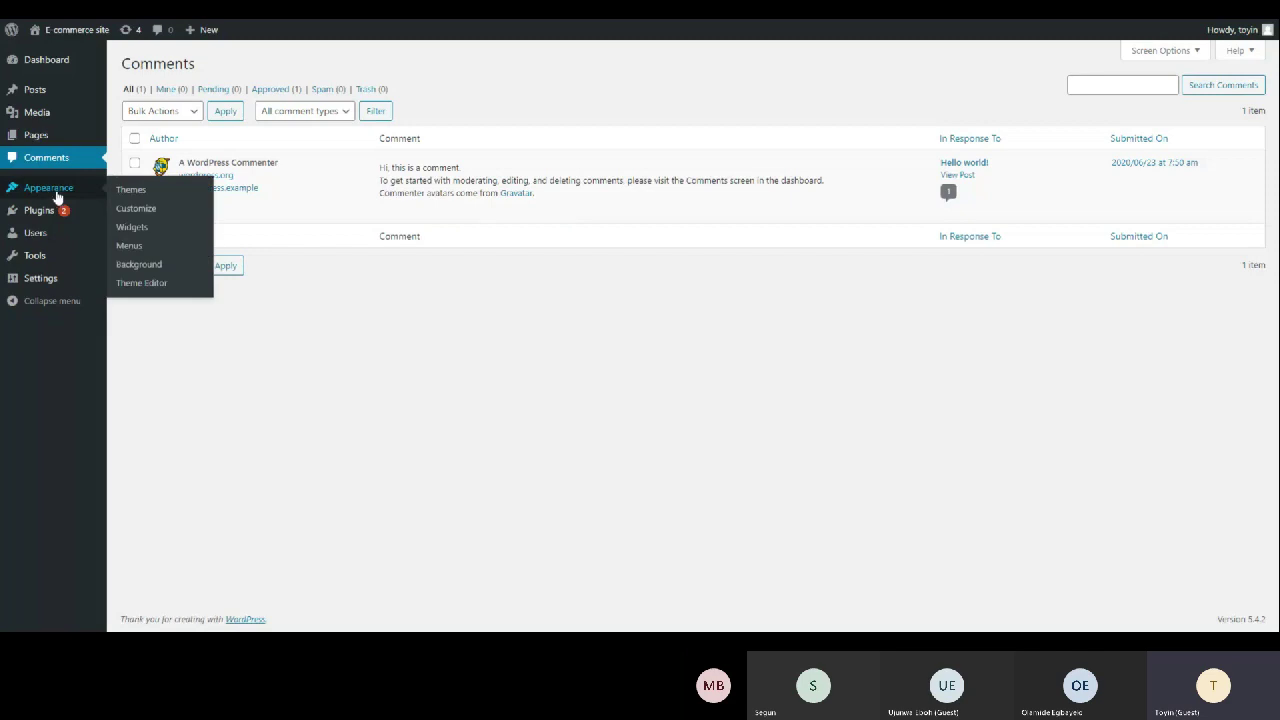
pyautogui.click(122, 190)
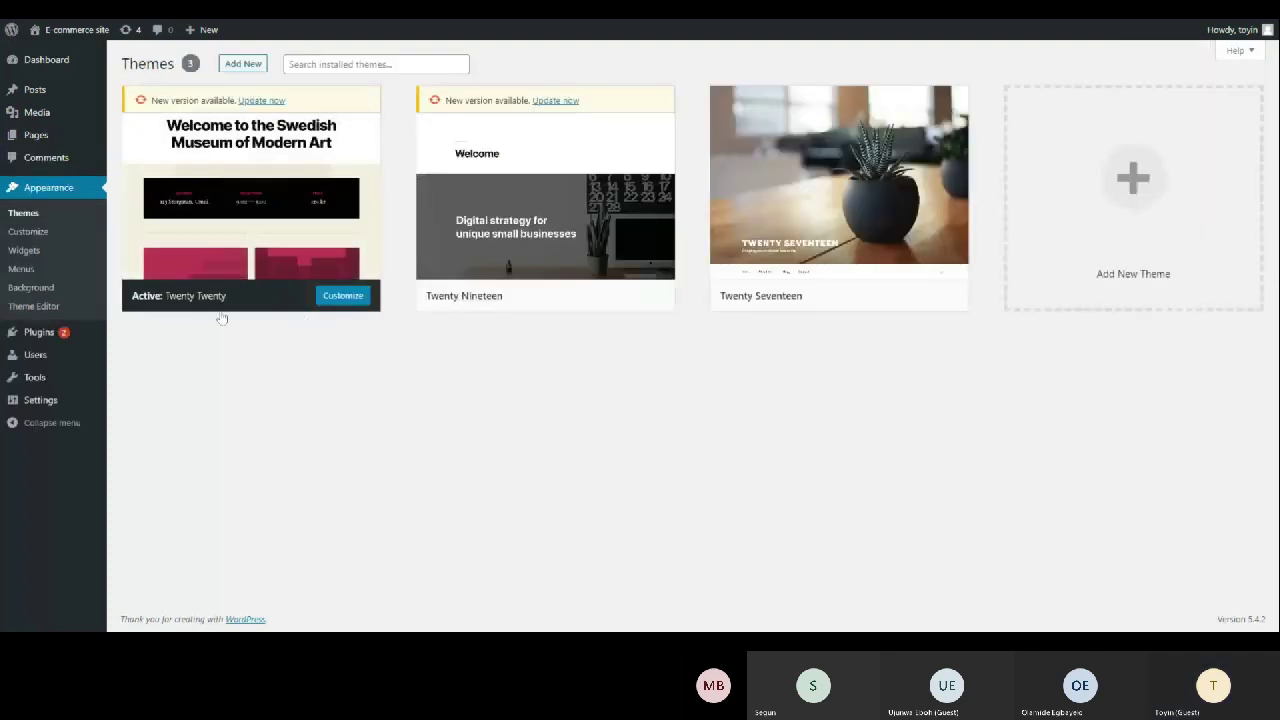
pyautogui.moveTo(243, 304)
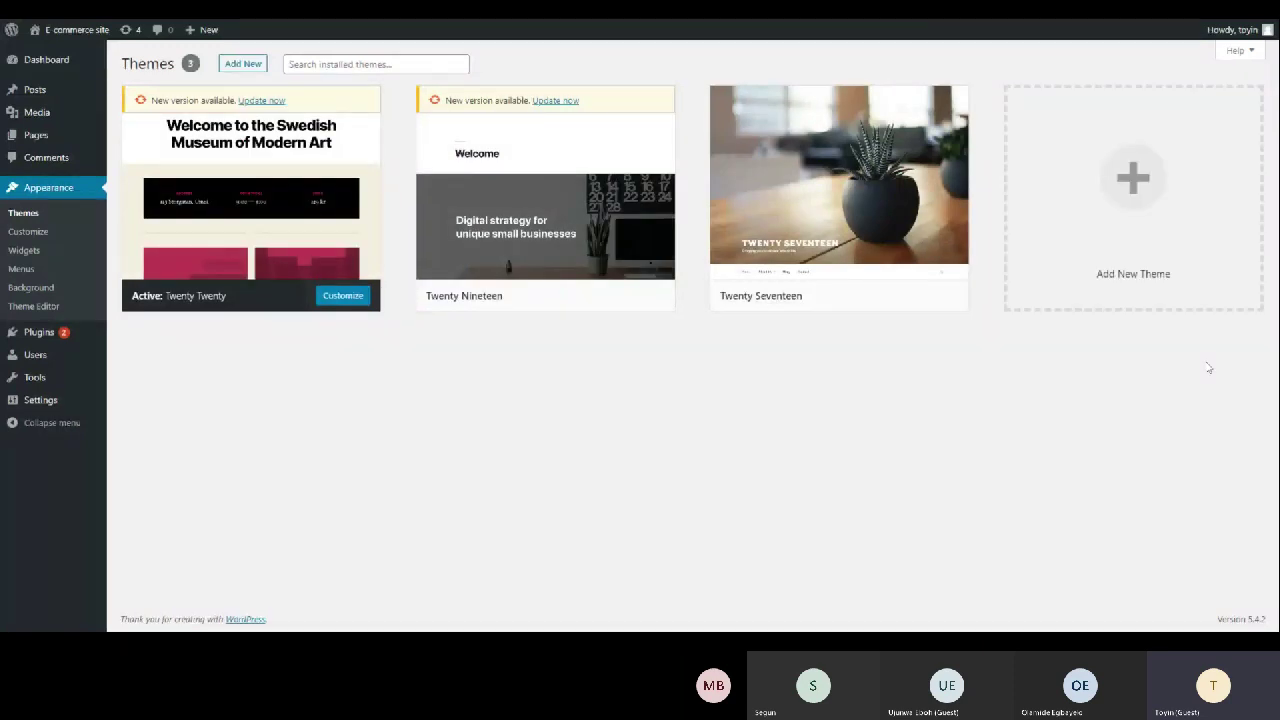
pyautogui.click(1191, 308)
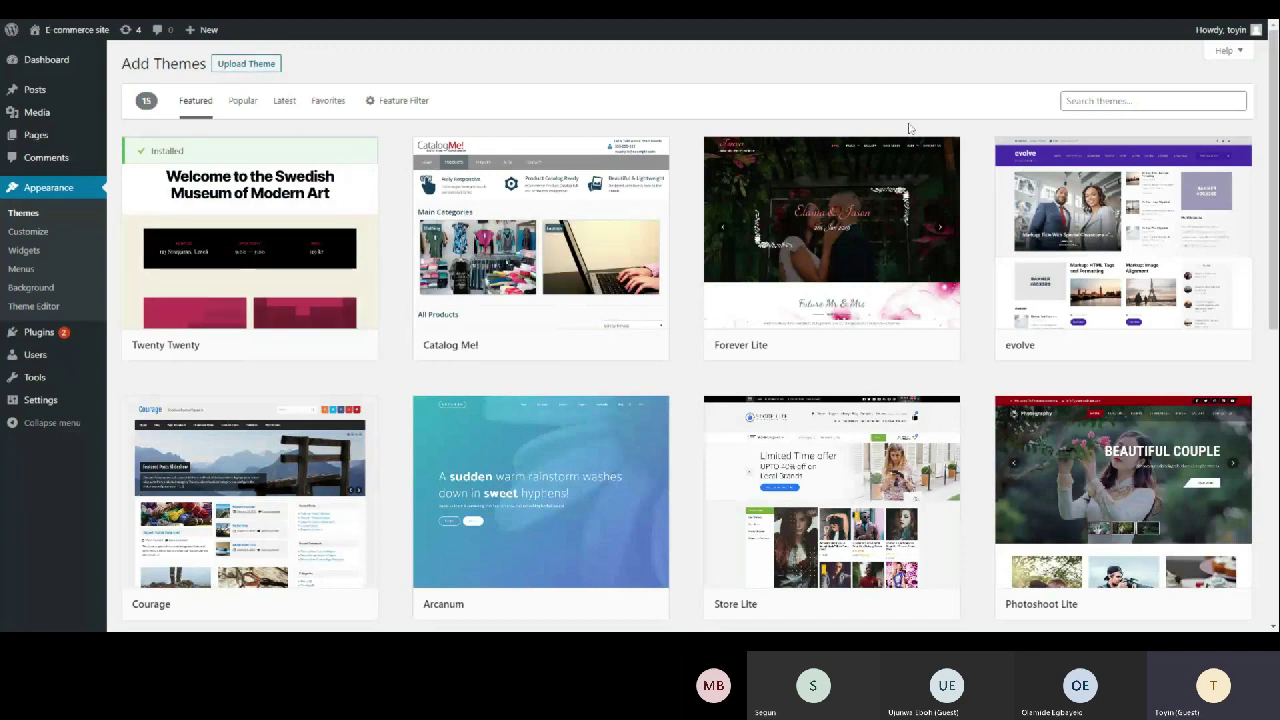
pyautogui.scroll(-6, 571, 263)
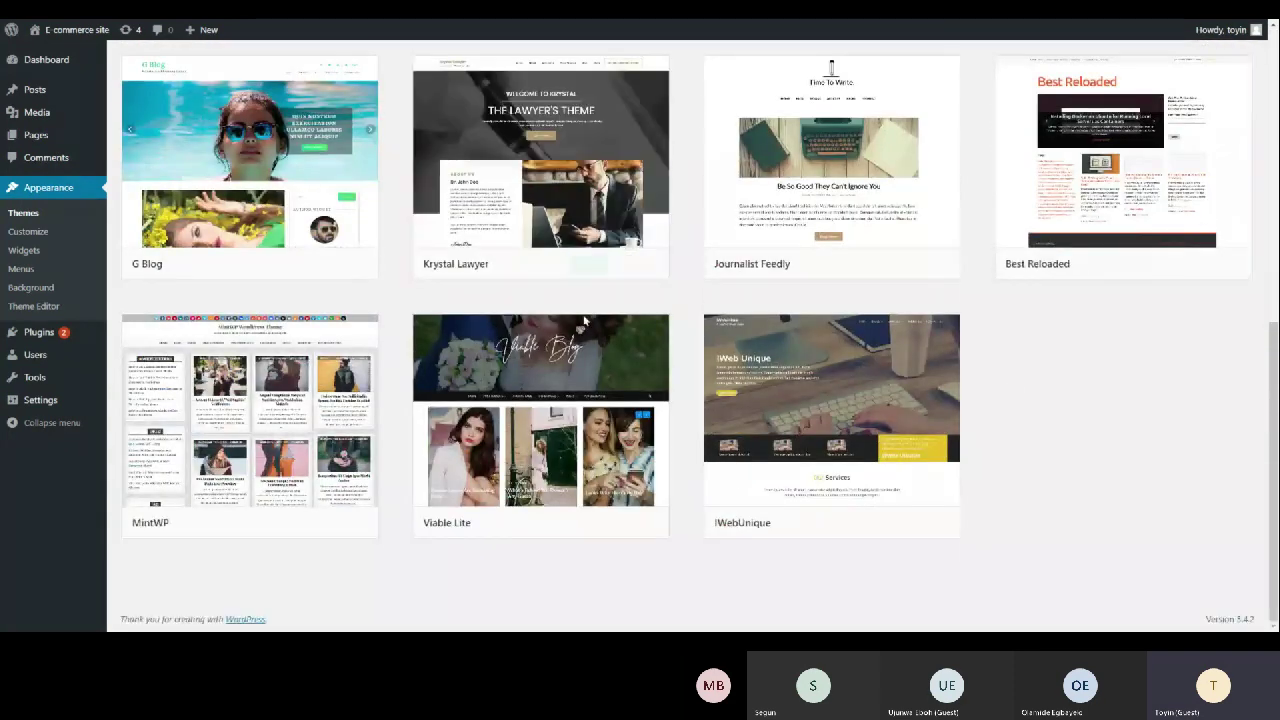
pyautogui.scroll(4, 585, 320)
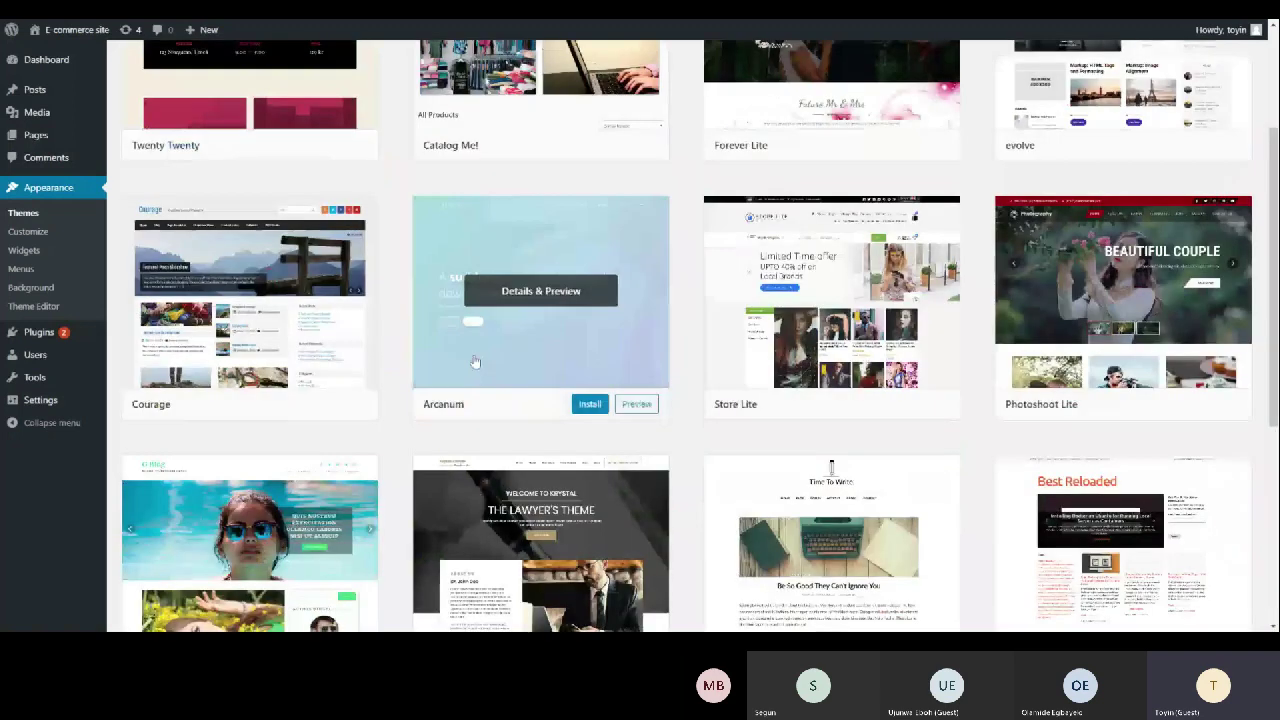
pyautogui.scroll(2, 475, 362)
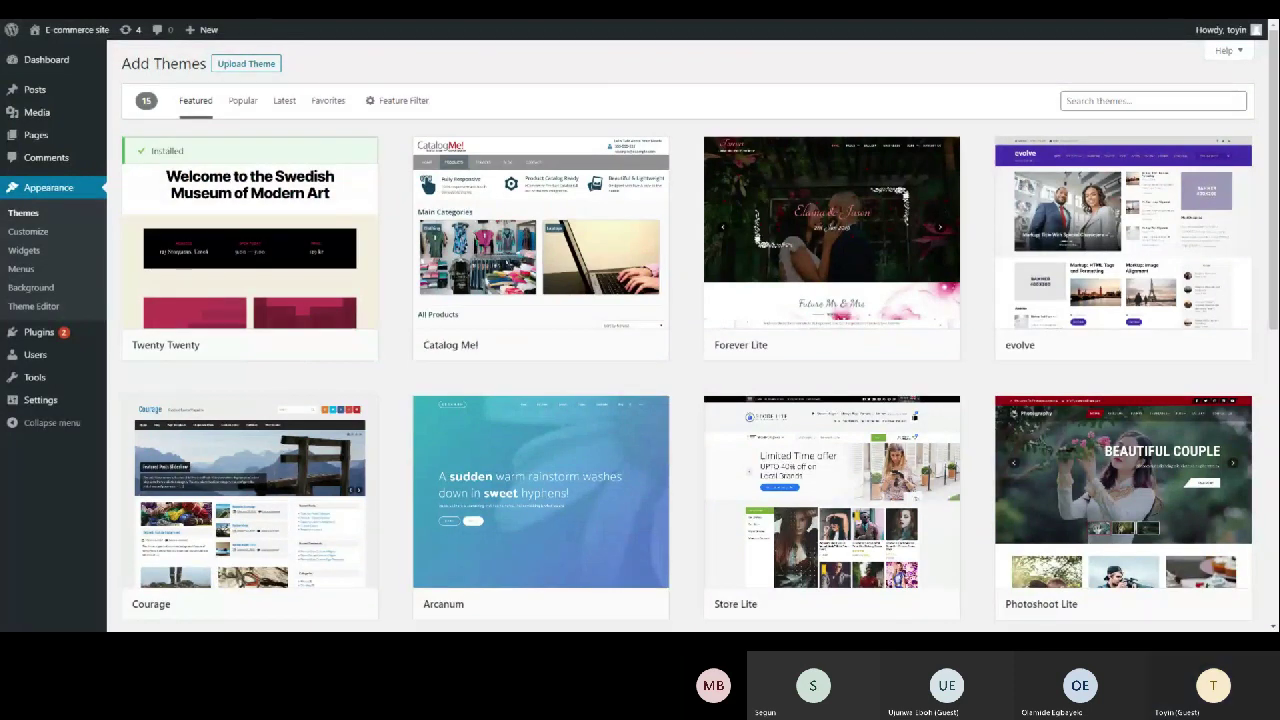
pyautogui.moveTo(520, 193)
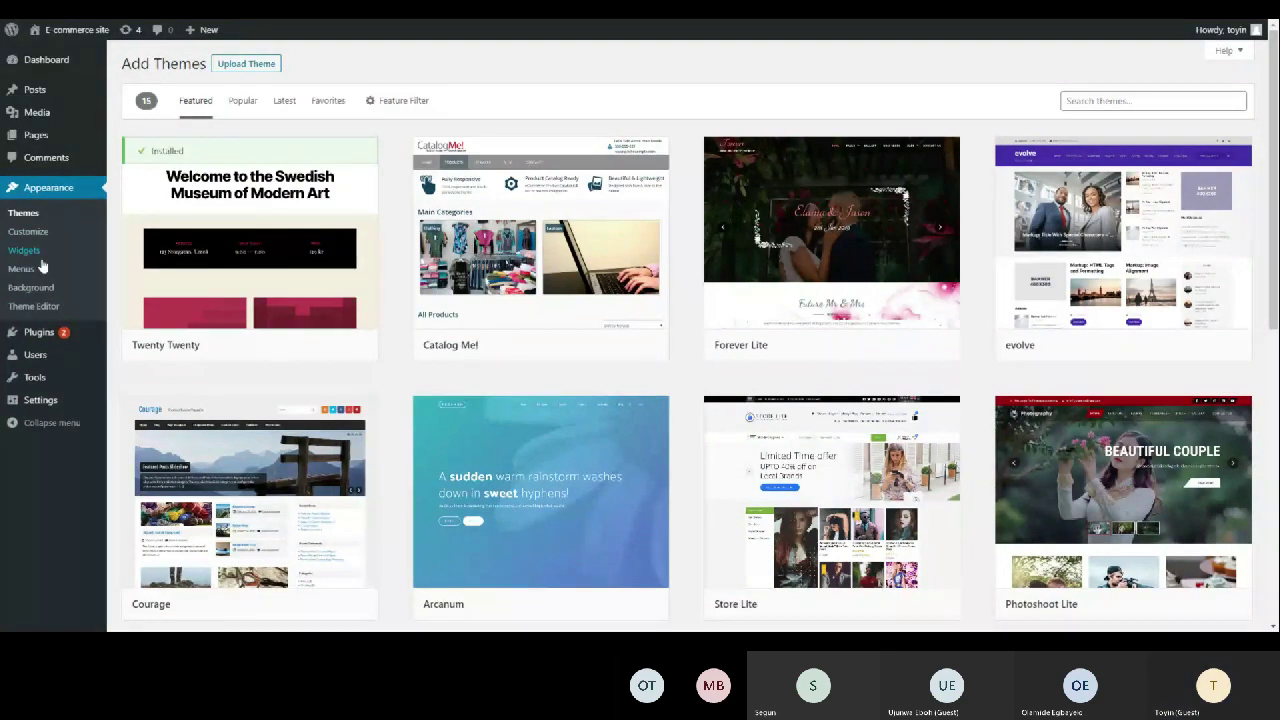
# Review the full list of installed plugins, including their descriptions and available updates
pyautogui.click(52, 336)
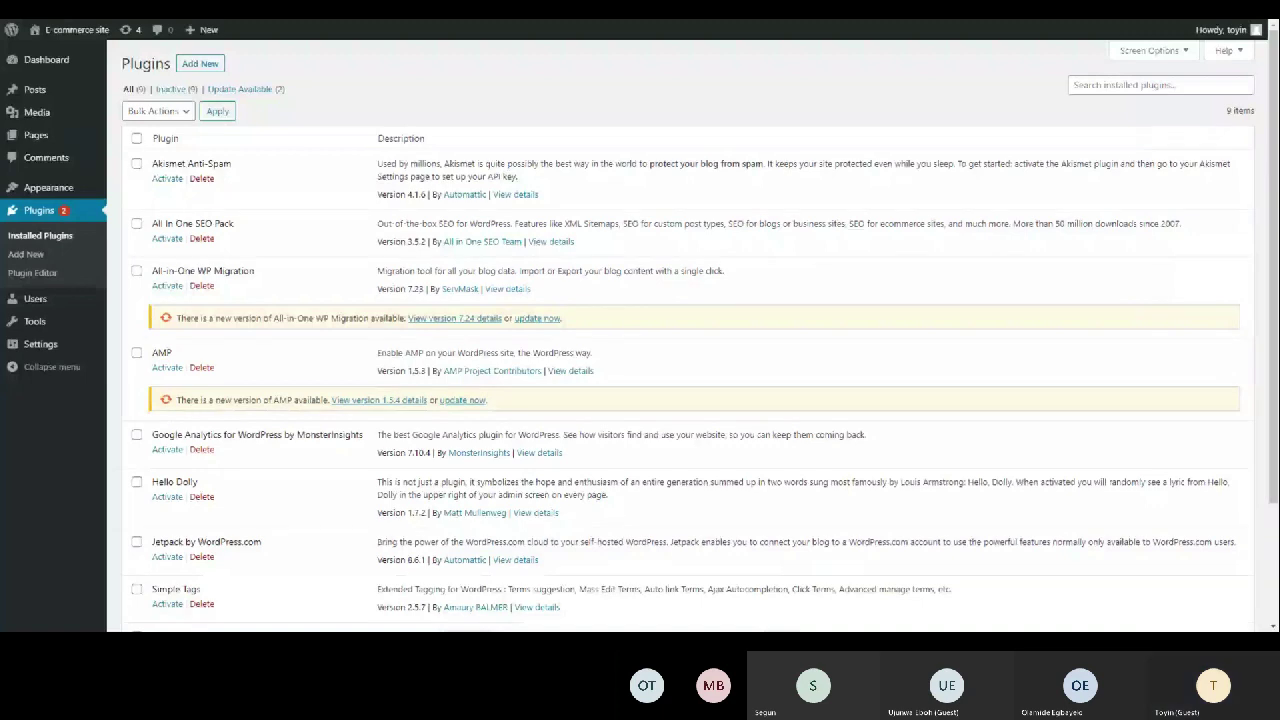
pyautogui.scroll(-3, 278, 268)
pyautogui.scroll(3, 278, 268)
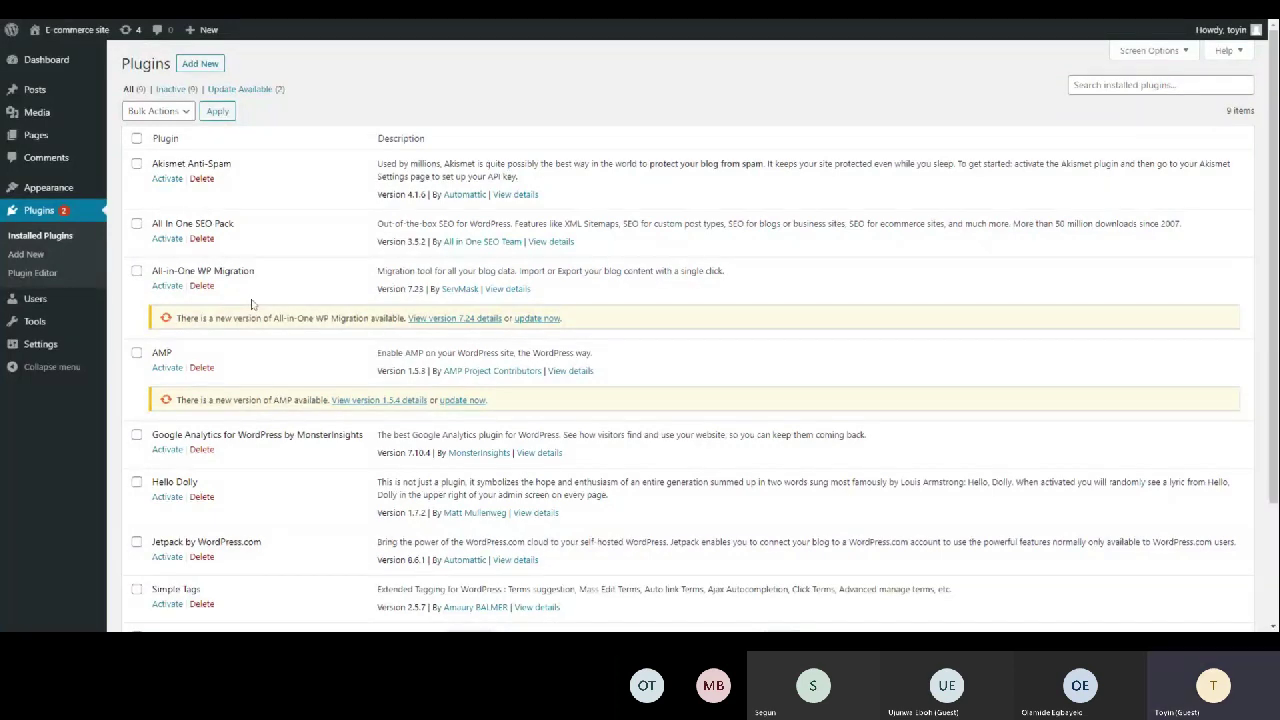
pyautogui.scroll(-3, 252, 304)
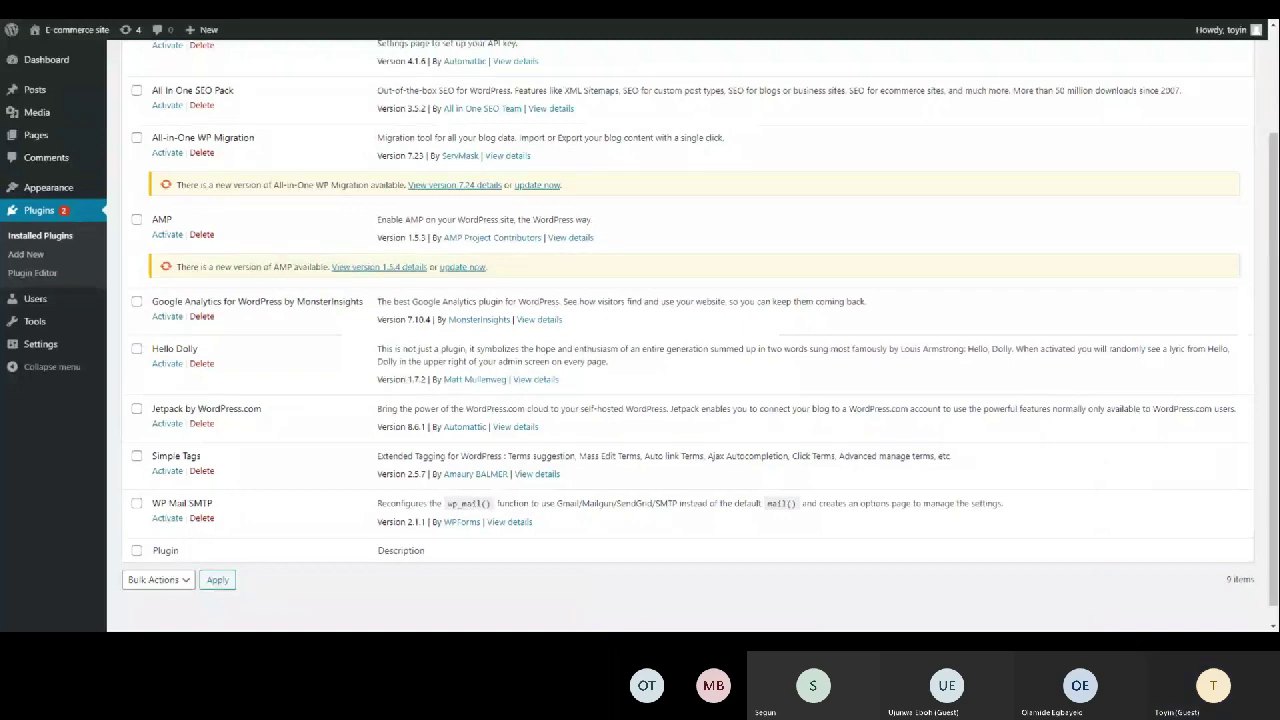
pyautogui.scroll(2, 227, 312)
pyautogui.scroll(-1, 227, 312)
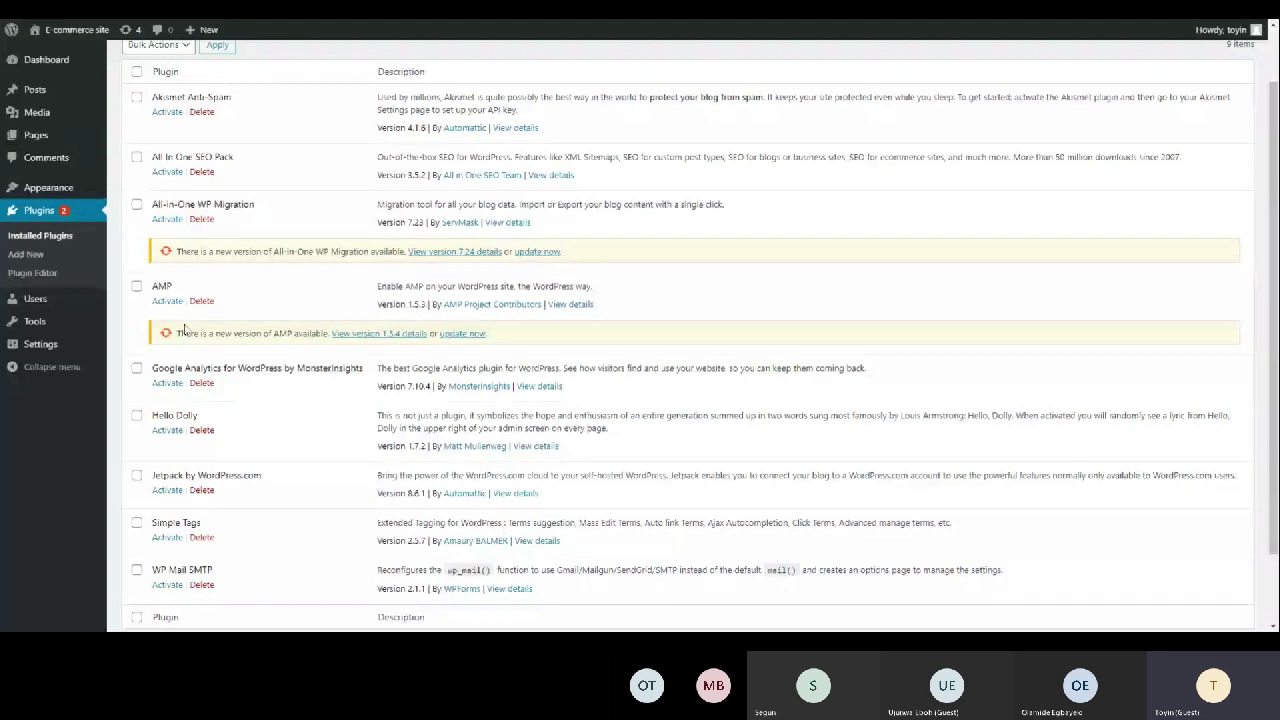
pyautogui.scroll(-2, 185, 330)
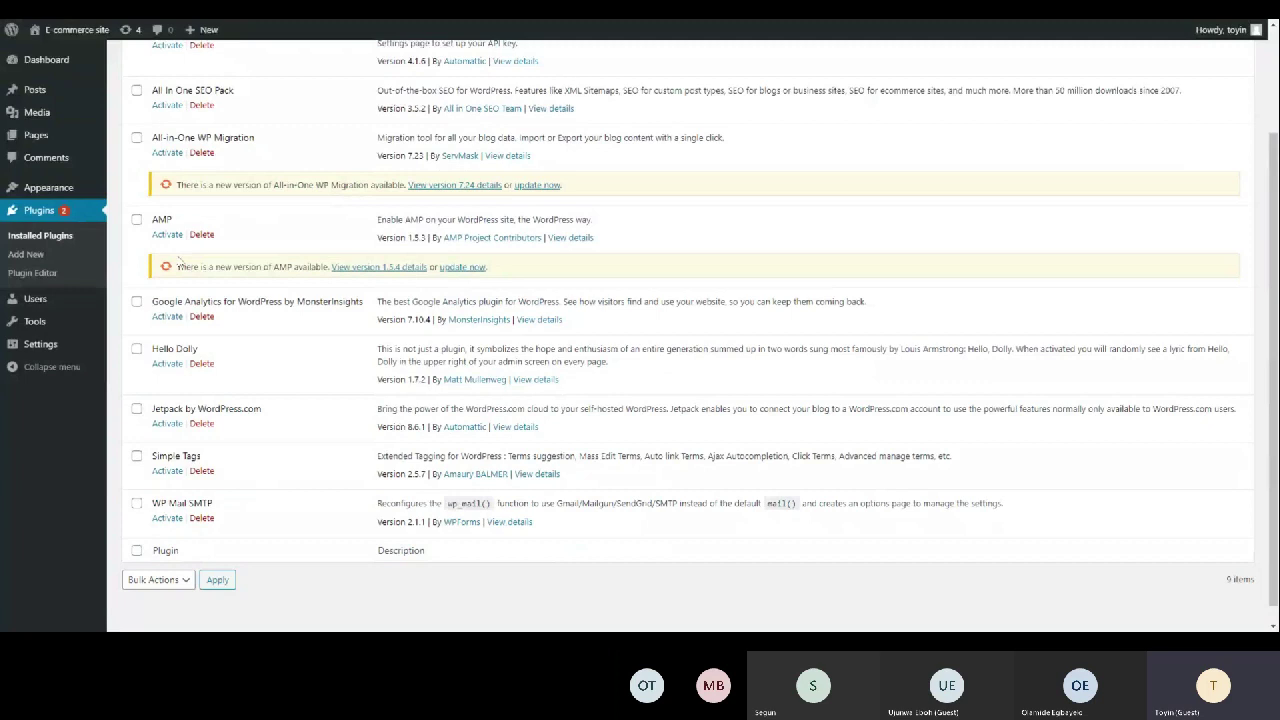
pyautogui.scroll(-1, 186, 262)
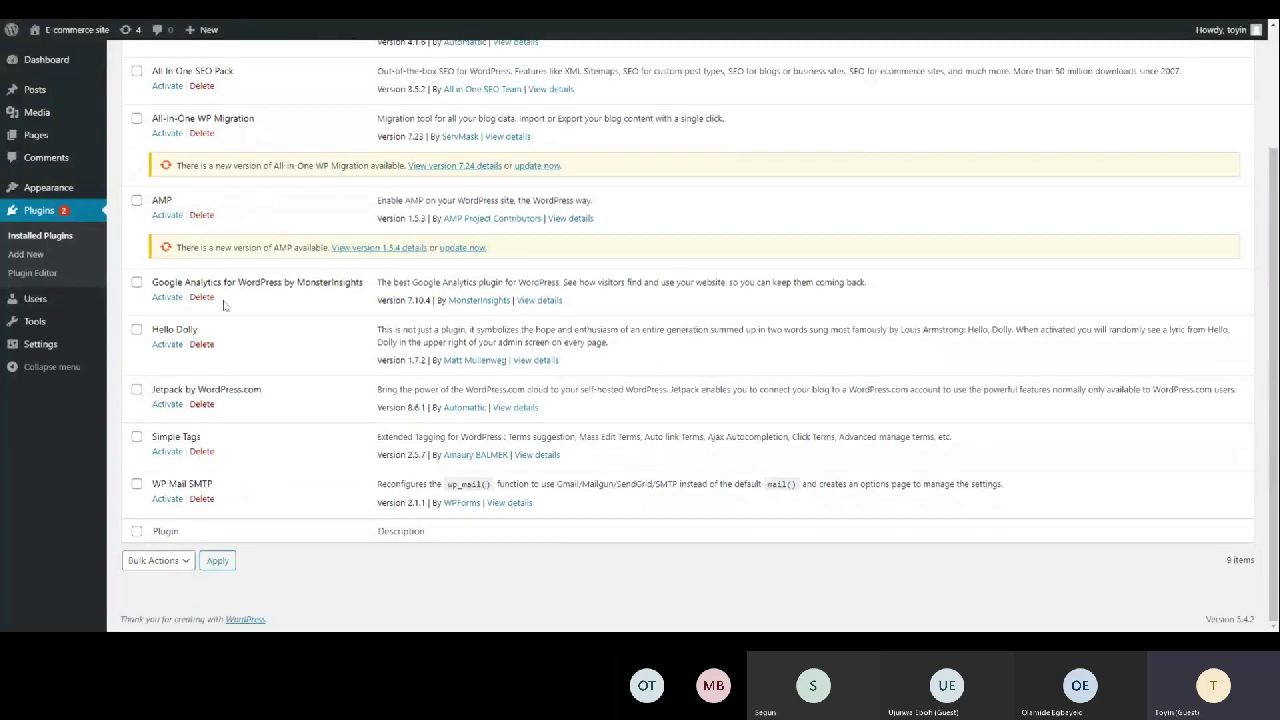
pyautogui.scroll(2, 224, 305)
pyautogui.scroll(-2, 213, 338)
pyautogui.scroll(4, 211, 332)
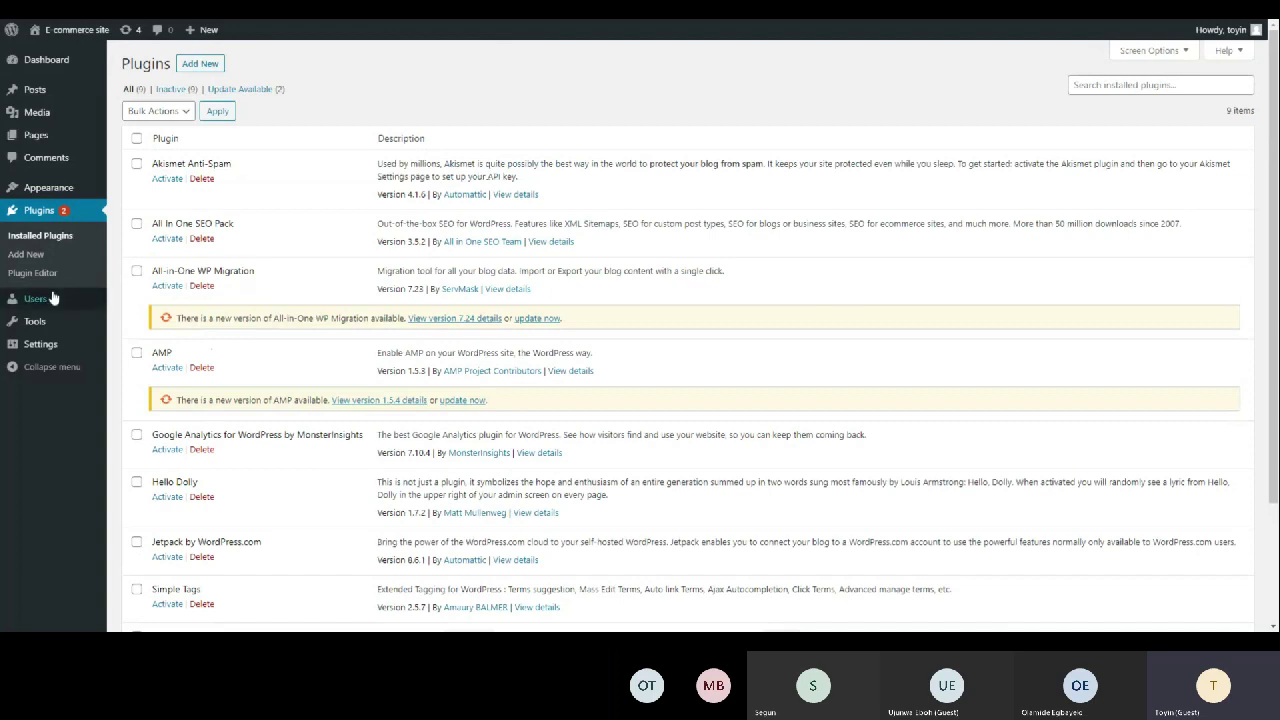
# View the list of all site users with their roles
pyautogui.moveTo(53, 298)
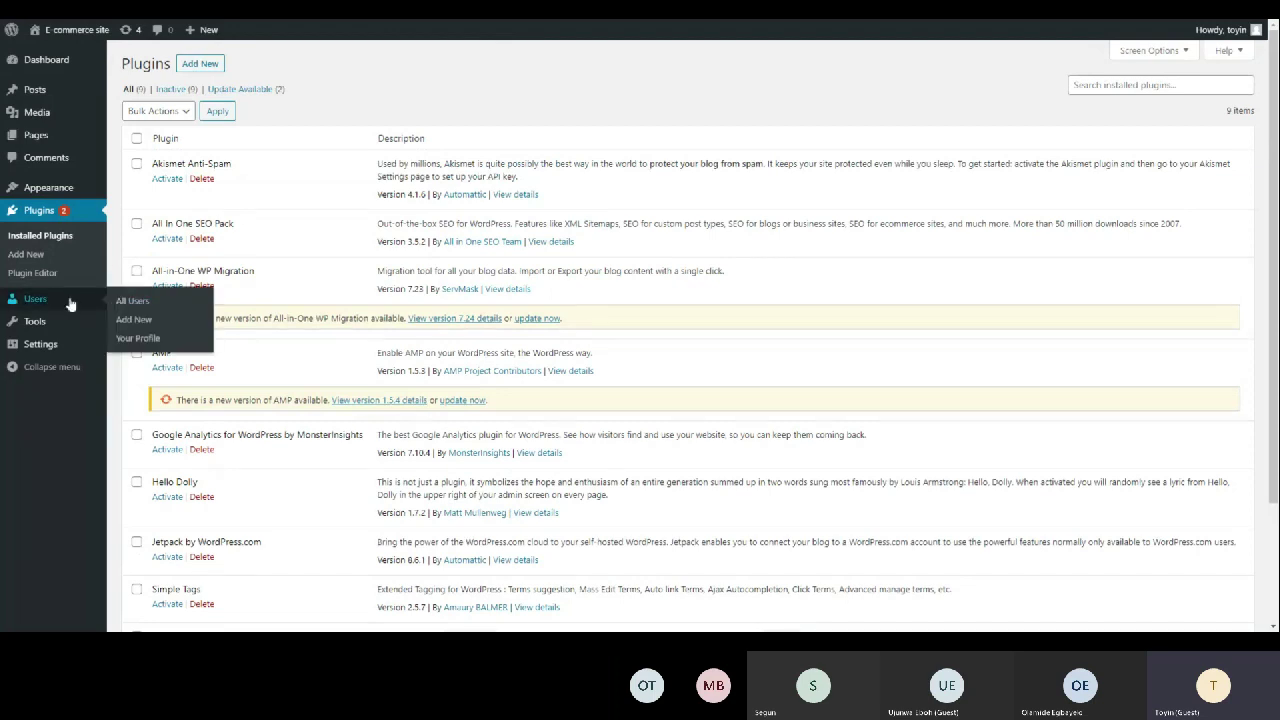
pyautogui.click(70, 303)
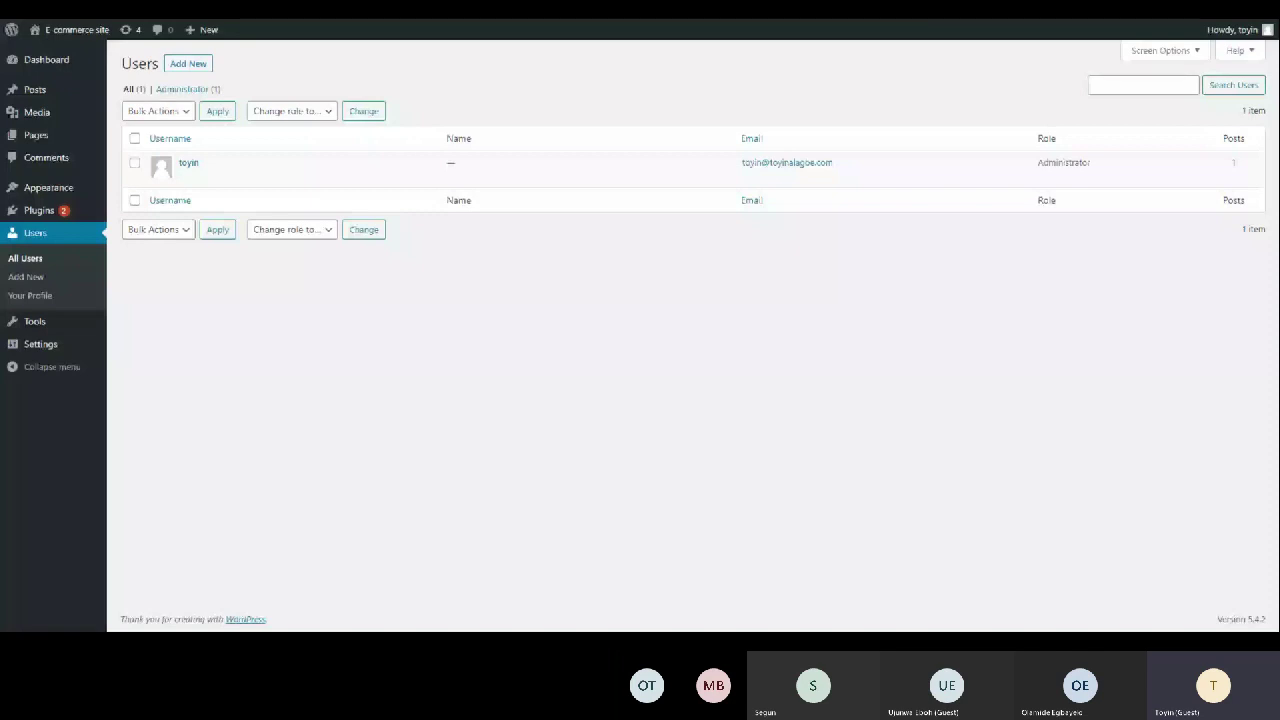
pyautogui.moveTo(225, 167)
# In the general settings, set the site title to the owner's first name in possessive form followed by "Footware Store"
pyautogui.moveTo(41, 340)
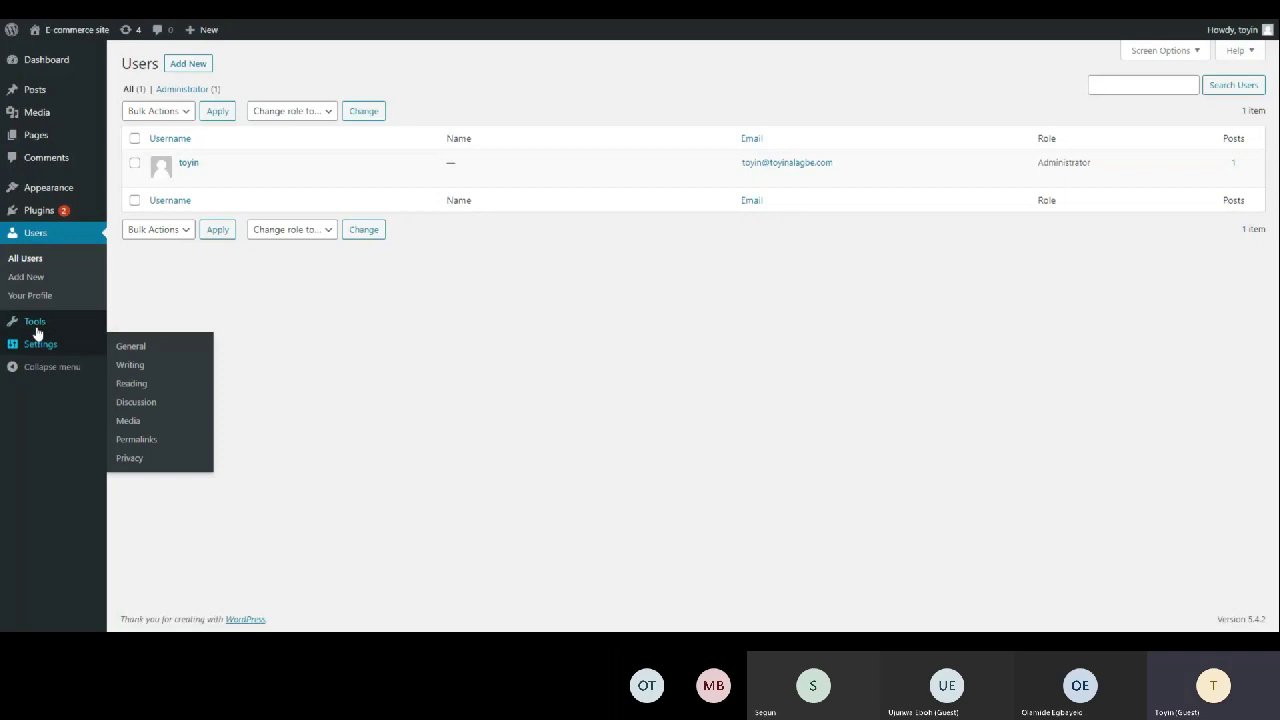
pyautogui.click(37, 337)
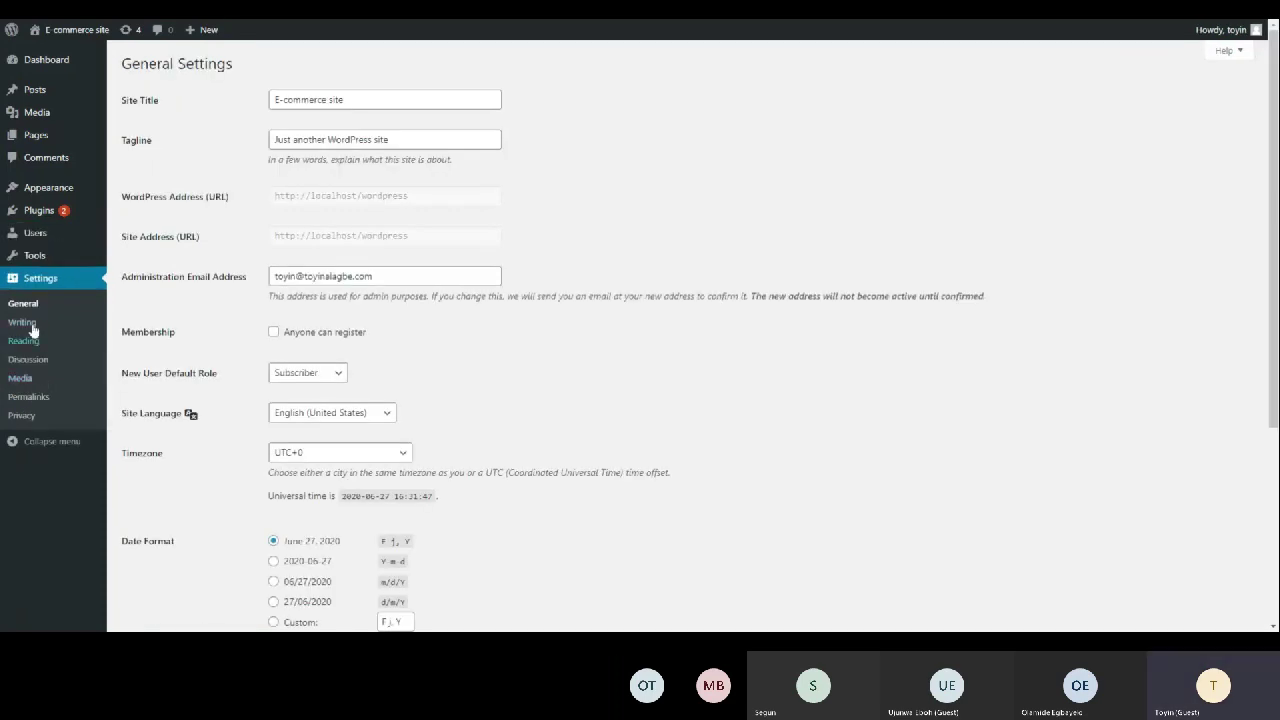
pyautogui.moveTo(41, 265)
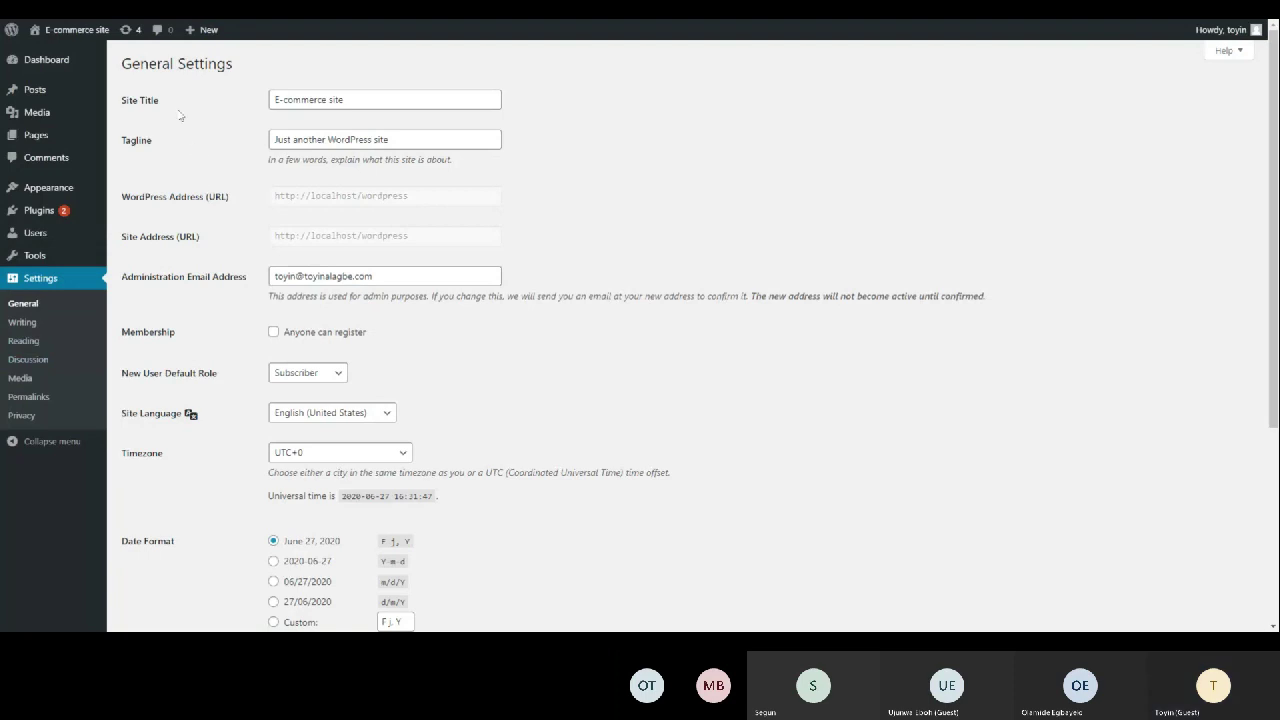
pyautogui.click(271, 100)
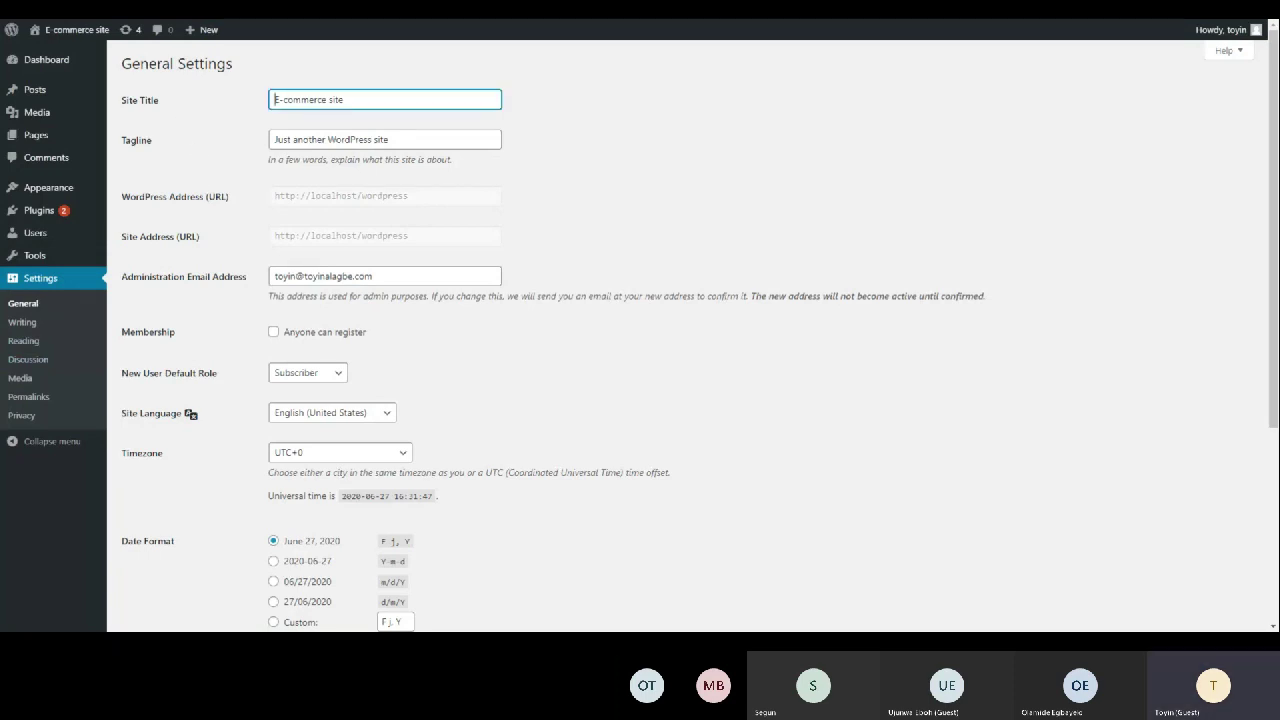
pyautogui.hotkey('shift', 'Right')
pyautogui.hotkey('ctrl', 'shift', 'Right')
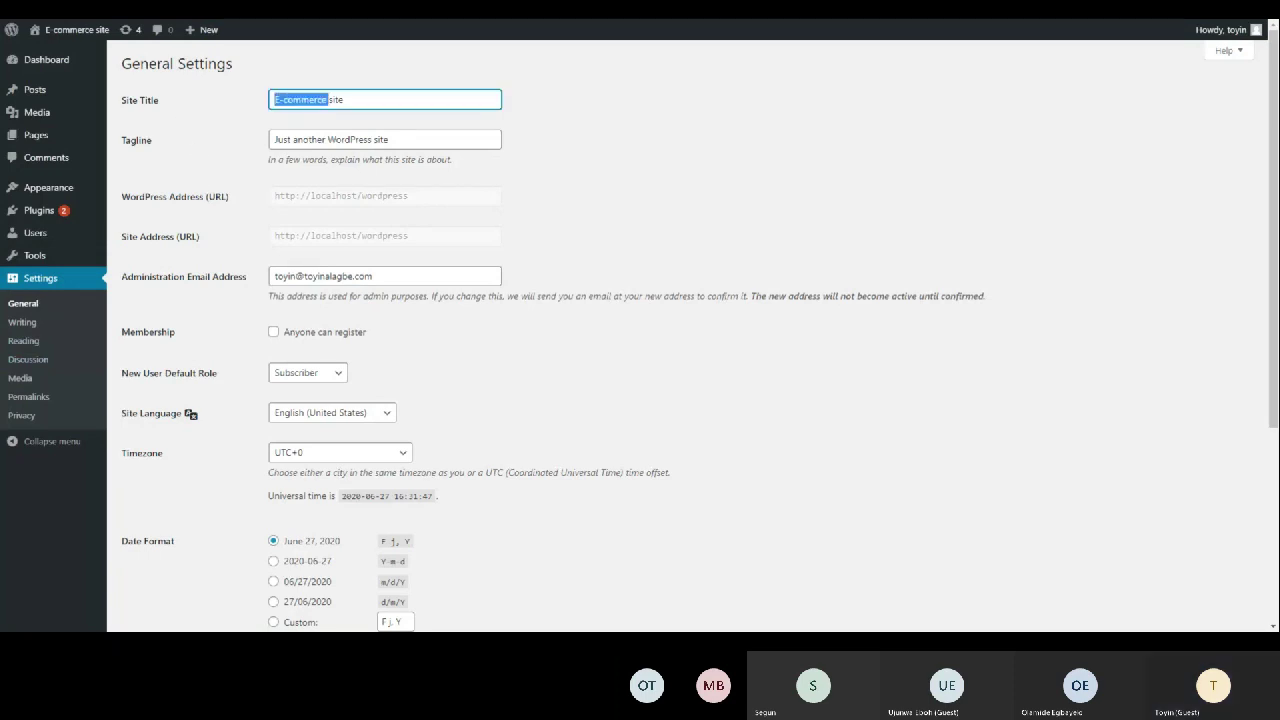
pyautogui.hotkey('ctrl', 'shift', 'Right')
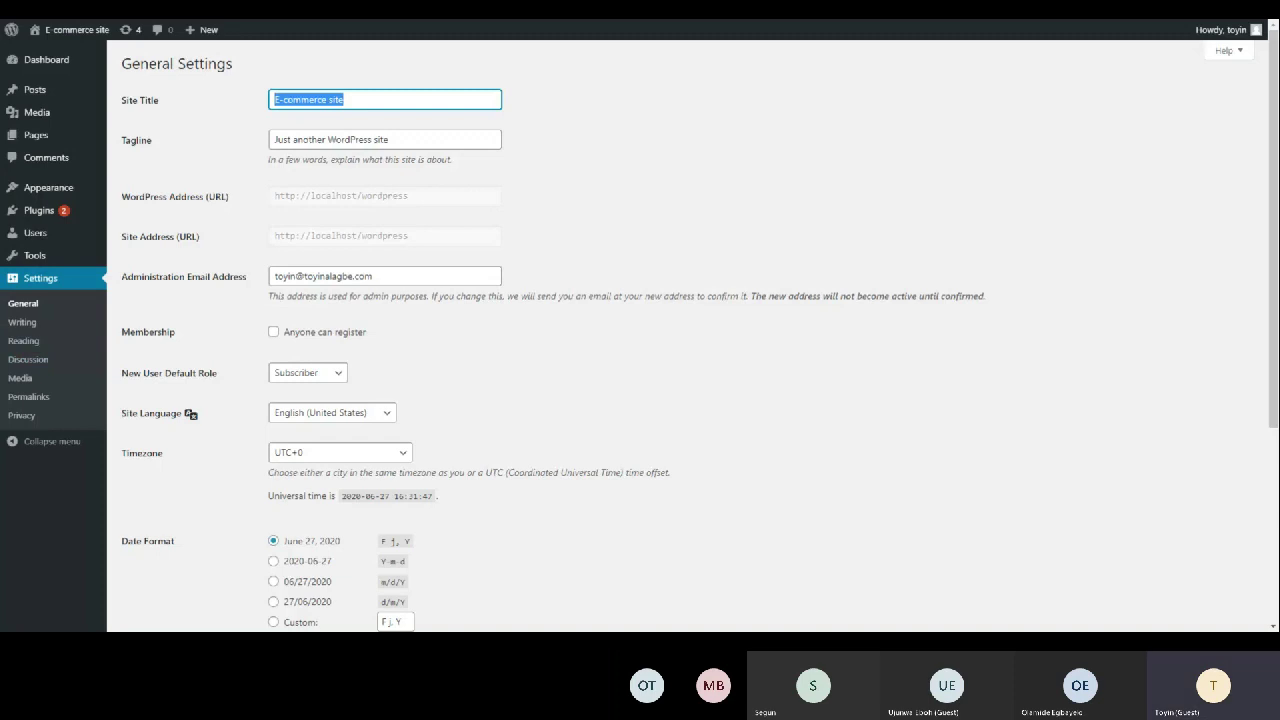
pyautogui.press('Right')
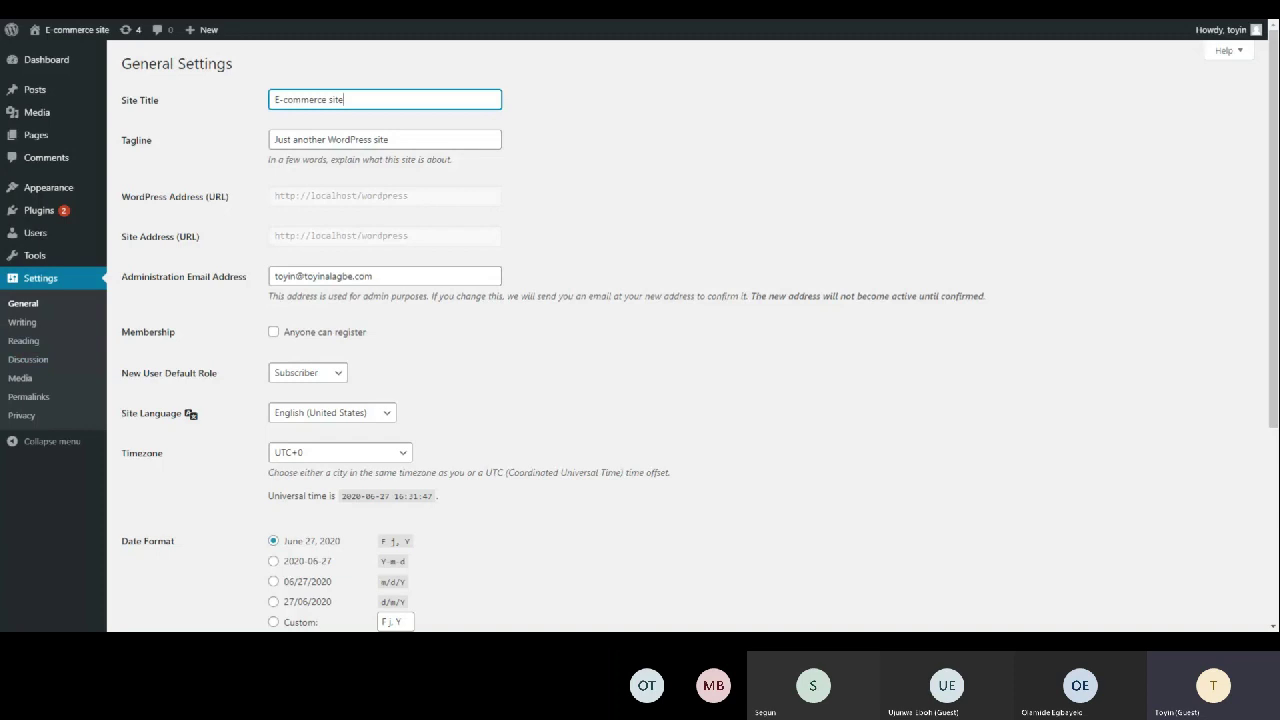
pyautogui.hotkey('ctrl', 'shift', 'Left')
pyautogui.hotkey('ctrl', 'shift', 'Left')
pyautogui.hotkey('ctrl', 'shift', 'Left')
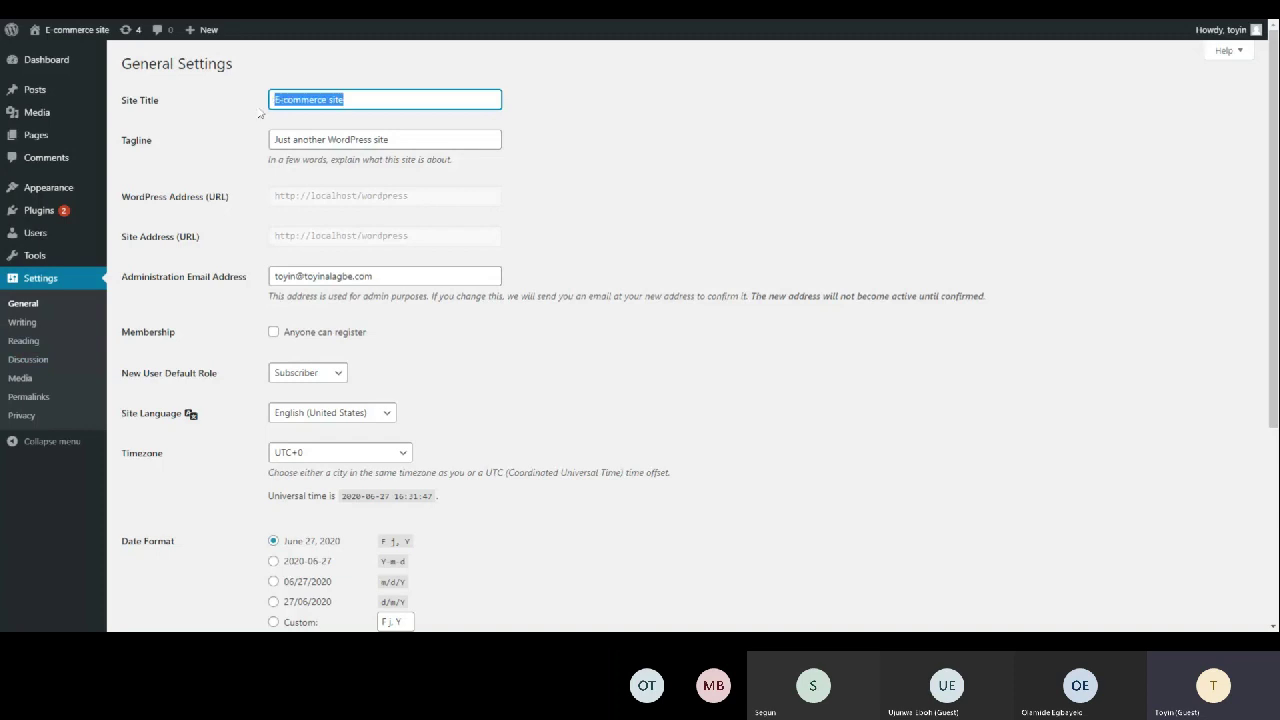
pyautogui.write('Toyin Store')
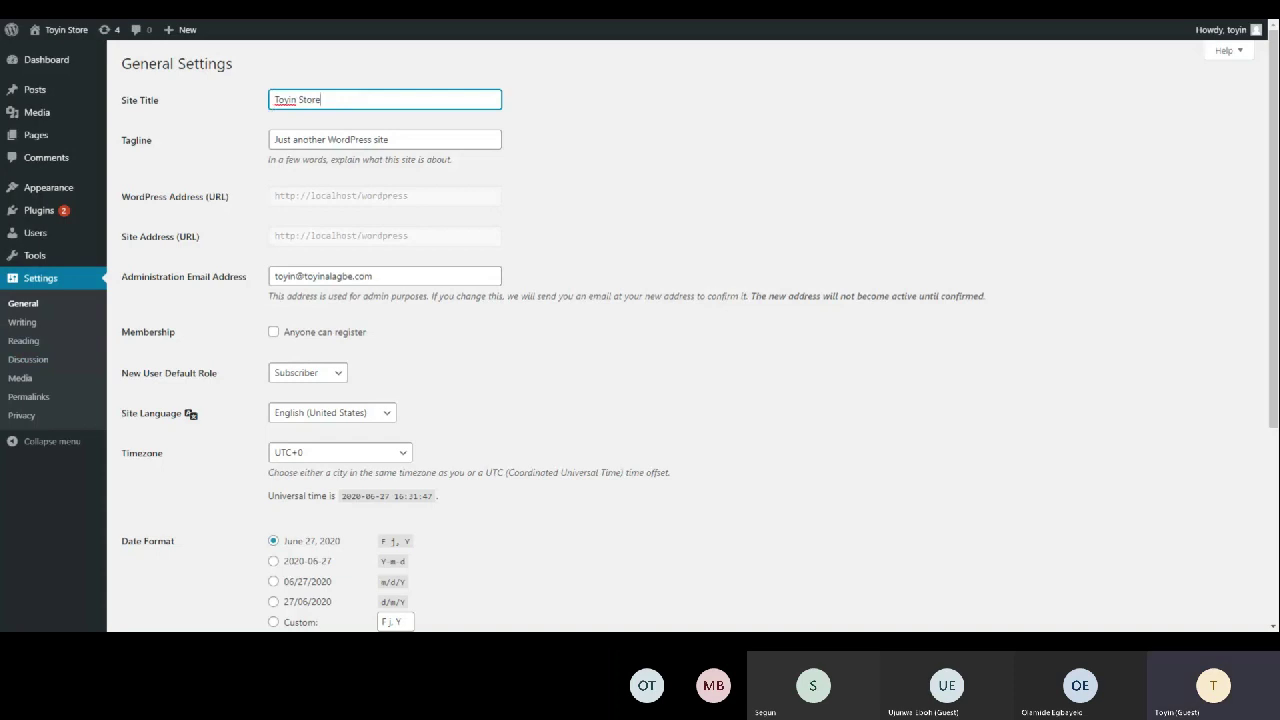
pyautogui.write("'s Foo")
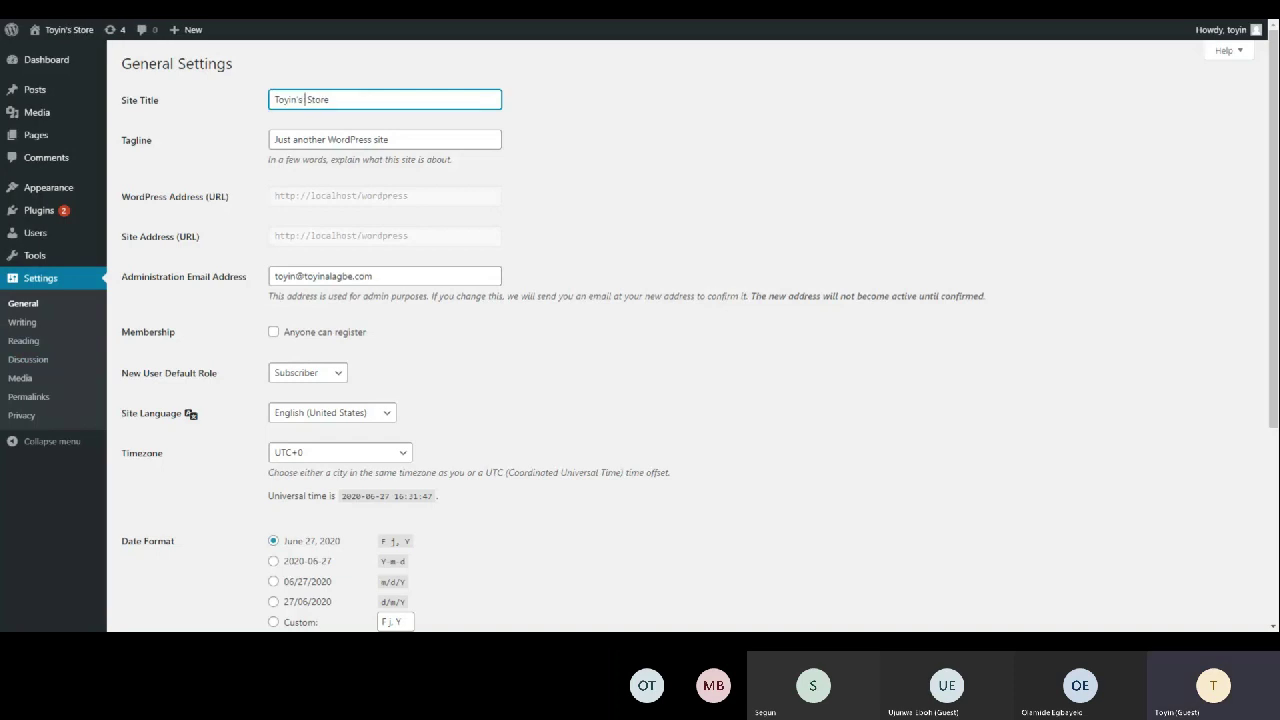
pyautogui.write('tware')
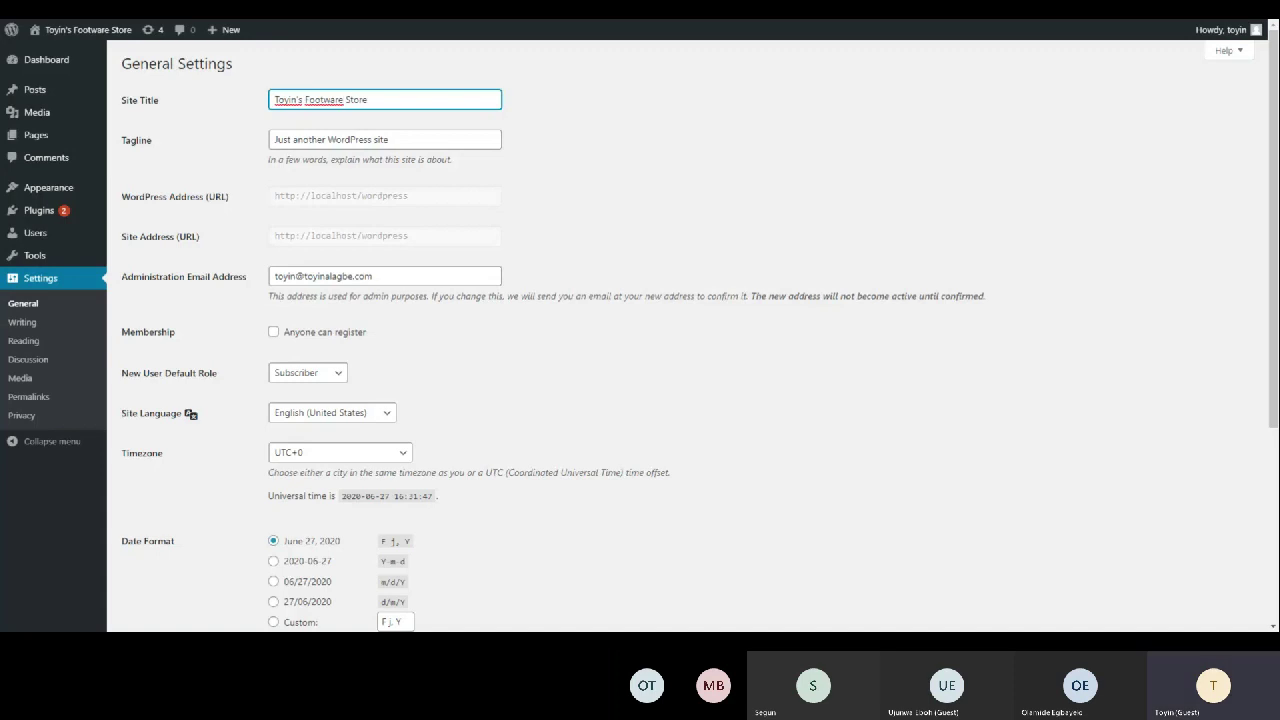
# Replace the site tagline with "For the best footware"
pyautogui.moveTo(390, 140); pyautogui.dragTo(272, 140)
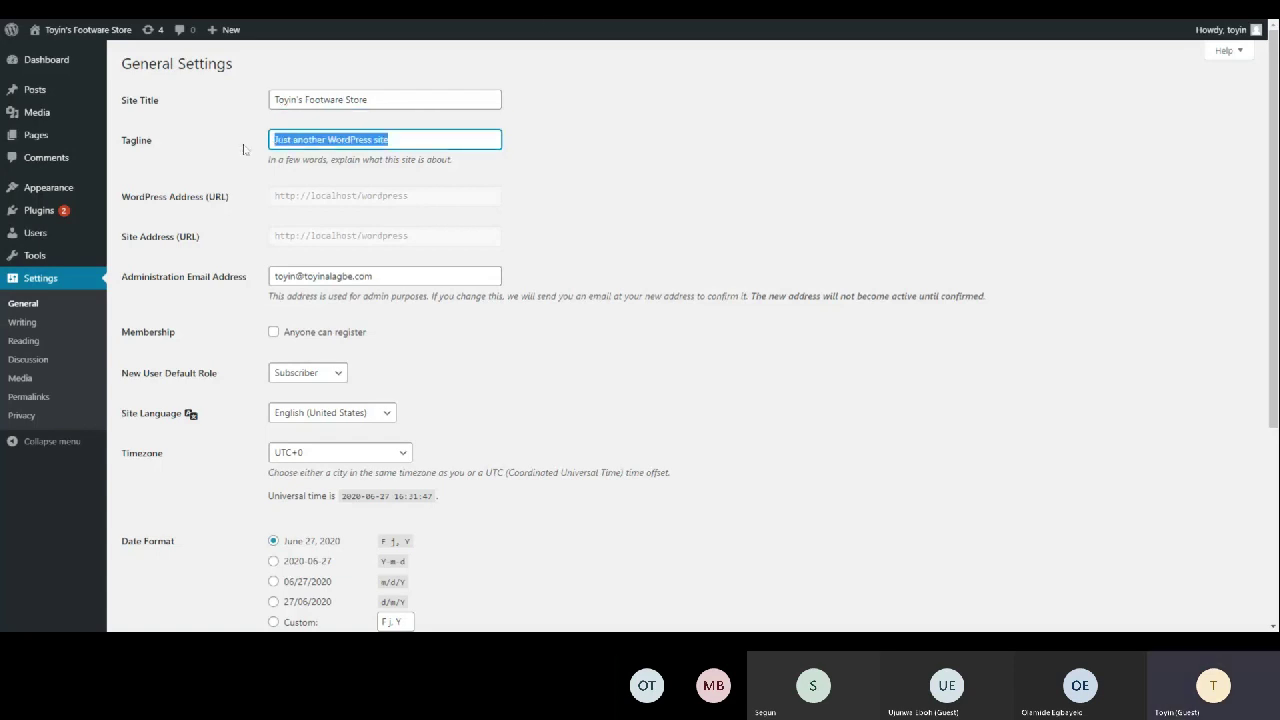
pyautogui.write('For the be')
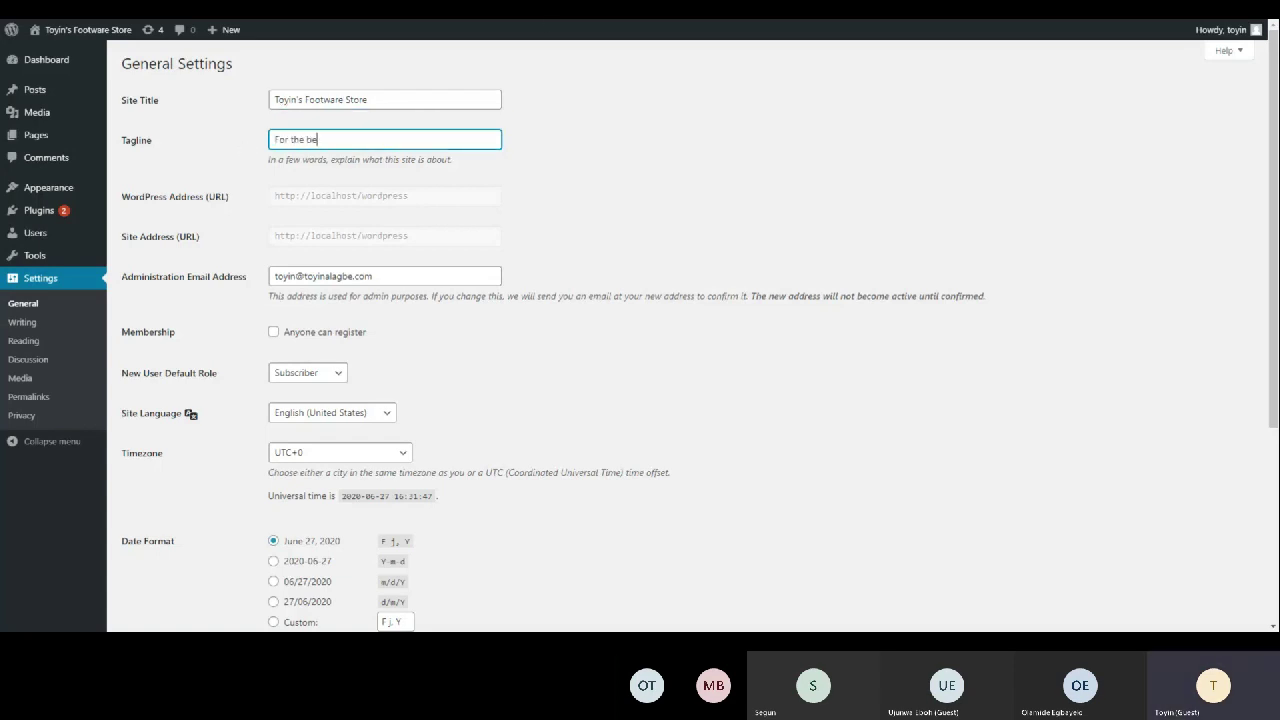
pyautogui.write('st footware')
pyautogui.click(326, 205)
# Review the administration email address and the default role setting for new users
pyautogui.scroll(-1, 330, 195)
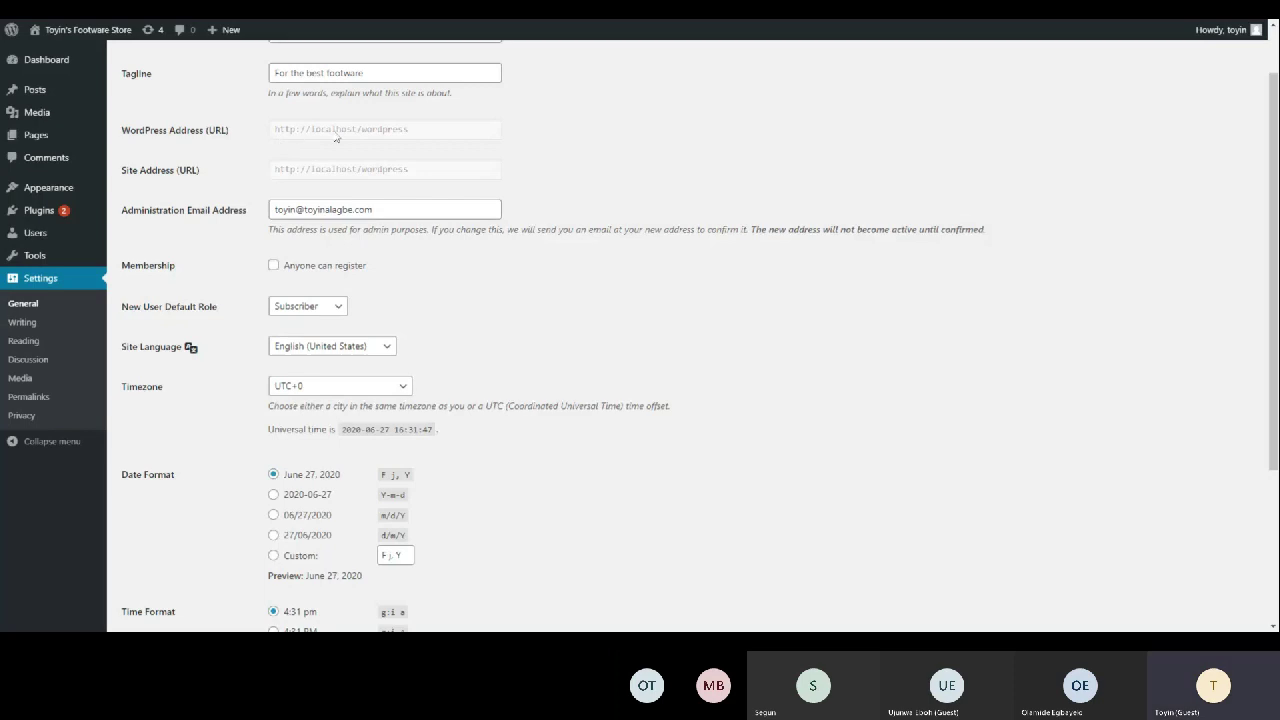
pyautogui.moveTo(373, 209); pyautogui.dragTo(279, 209)
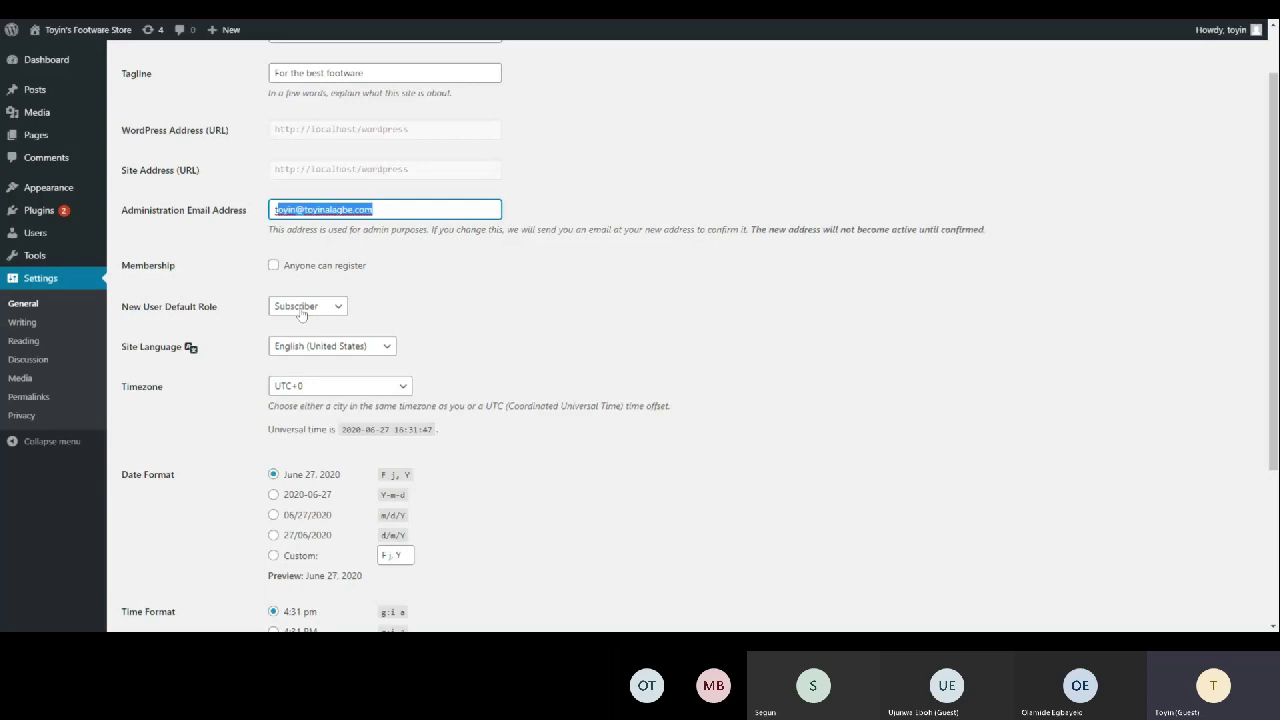
pyautogui.click(464, 292)
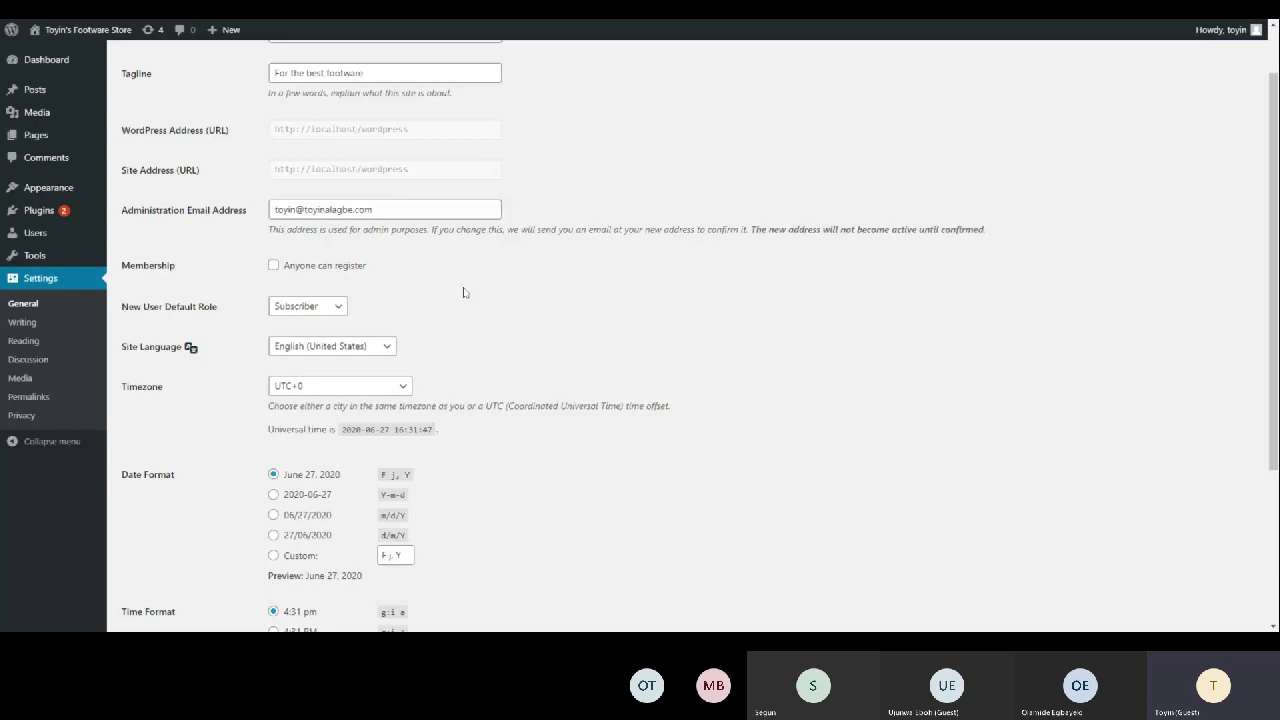
pyautogui.click(308, 306)
pyautogui.click(402, 293)
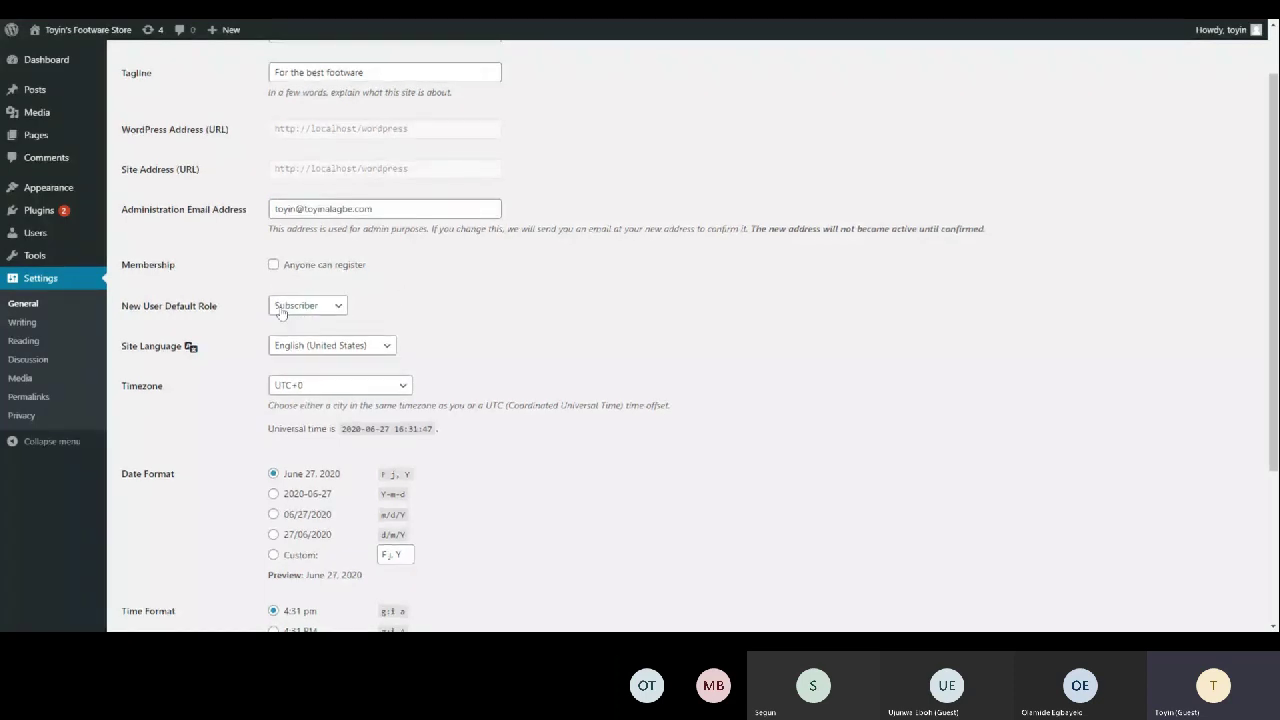
# Set the site's timezone to Lagos and save the general settings
pyautogui.scroll(-2, 260, 300)
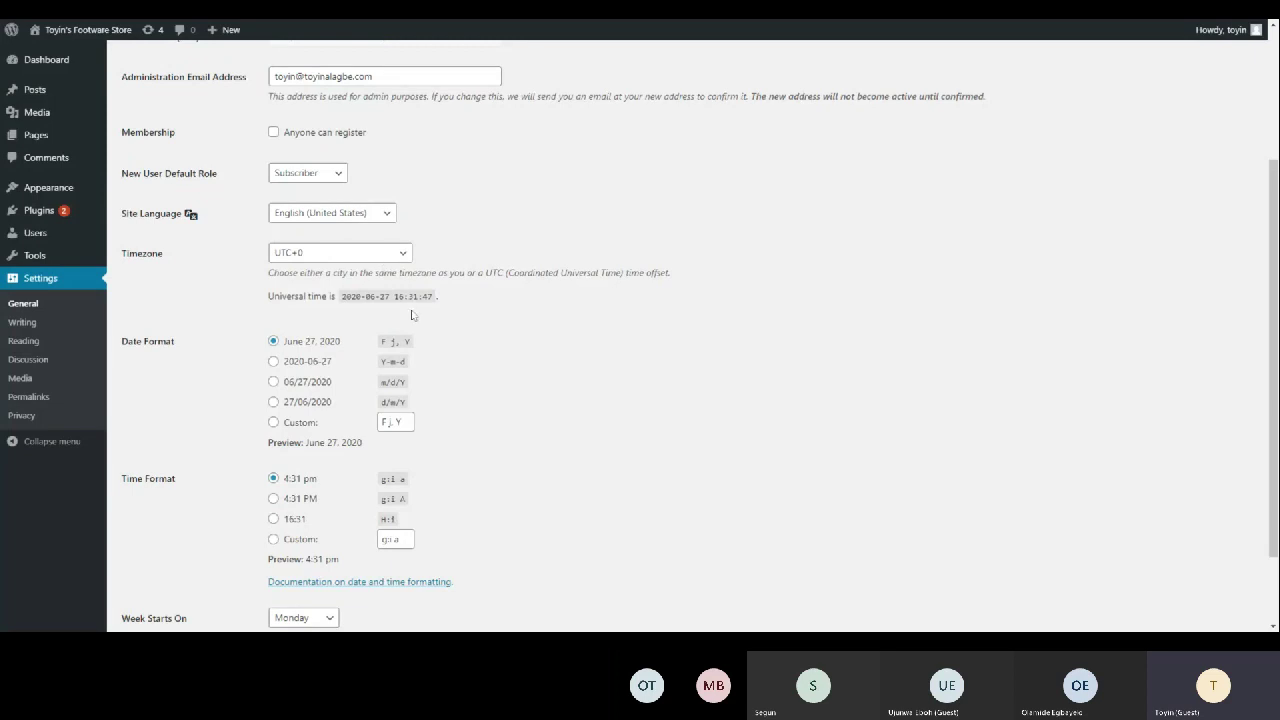
pyautogui.click(375, 259)
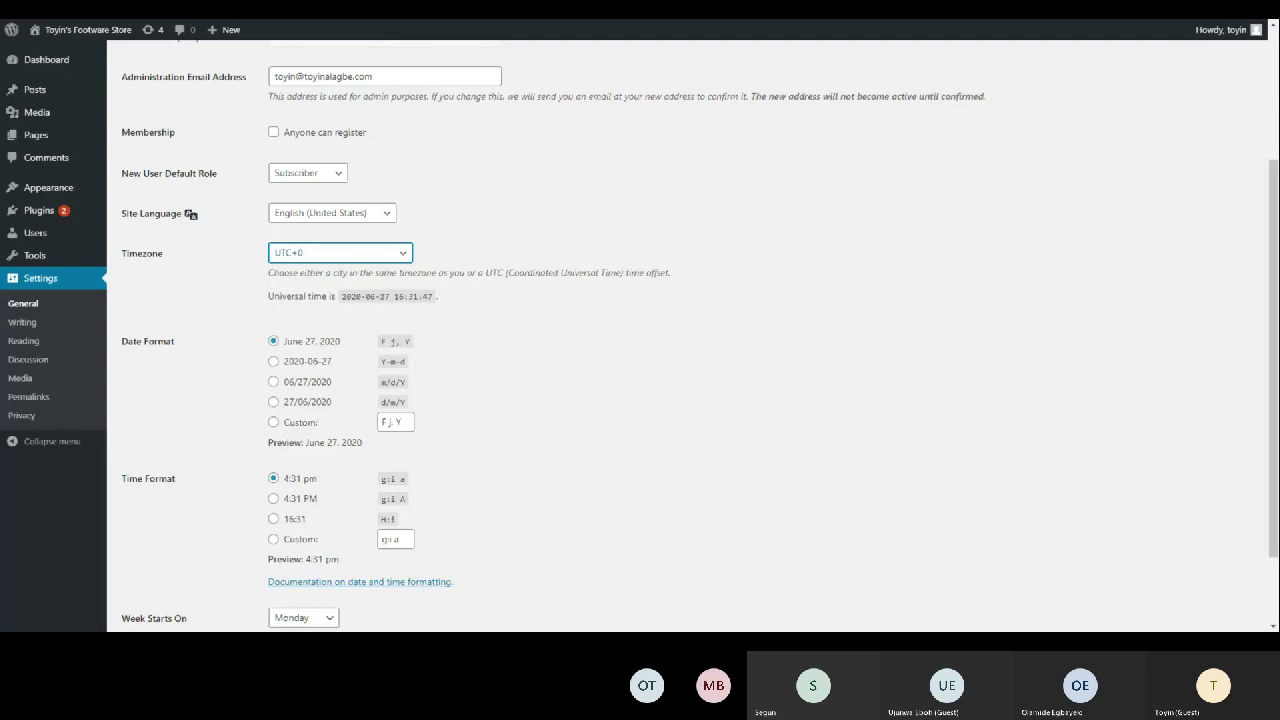
pyautogui.click(317, 291)
pyautogui.scroll(-1, 317, 291)
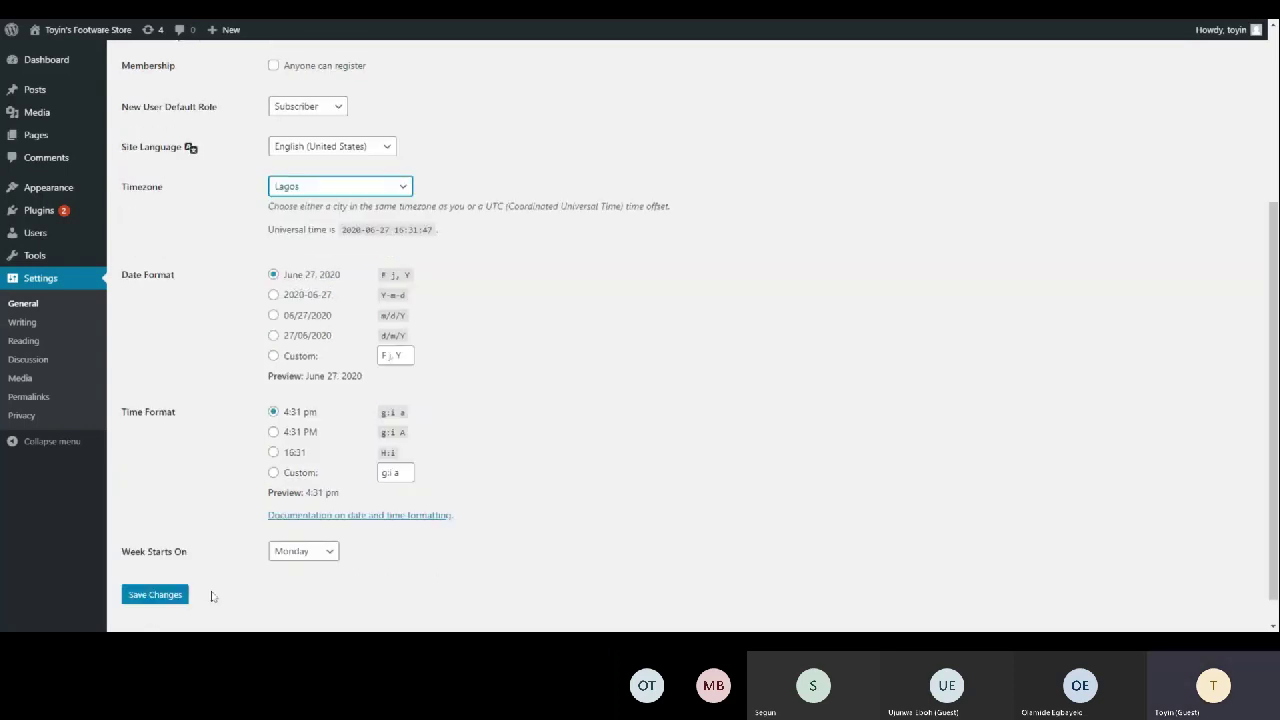
pyautogui.click(165, 596)
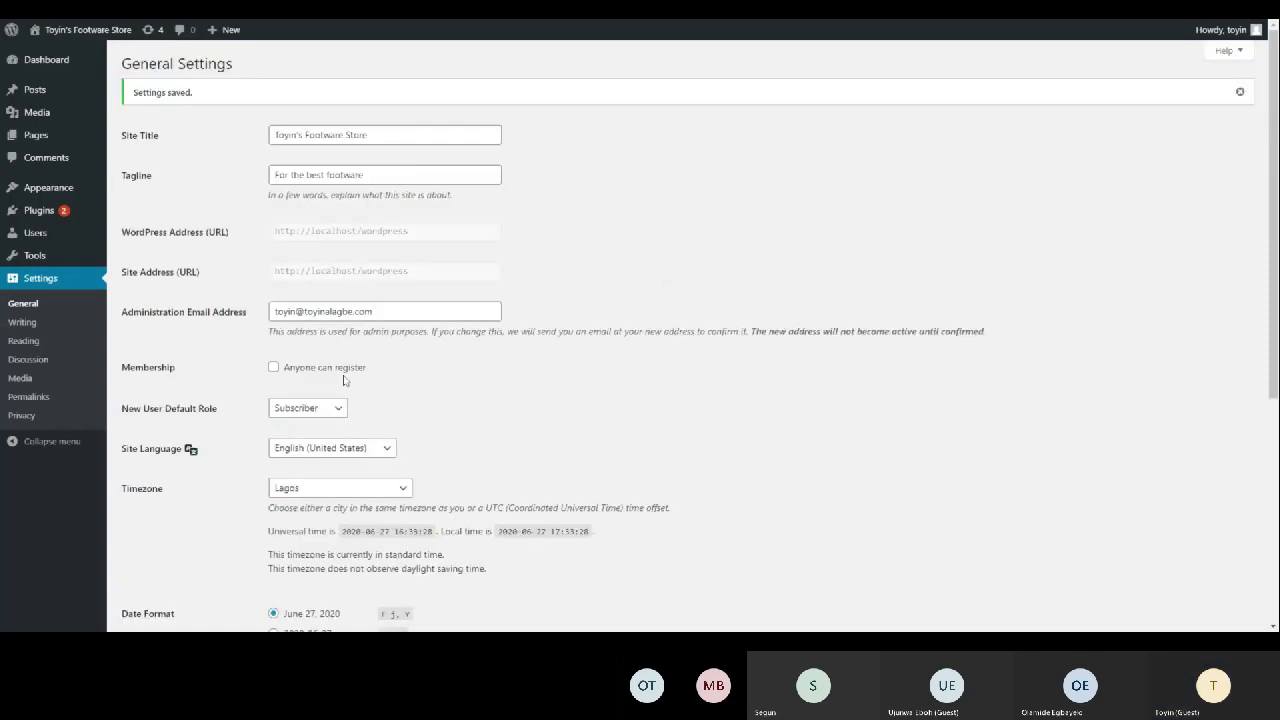
# Compare the universal and local times under the timezone and look over the remaining general settings
pyautogui.scroll(-5, 349, 346)
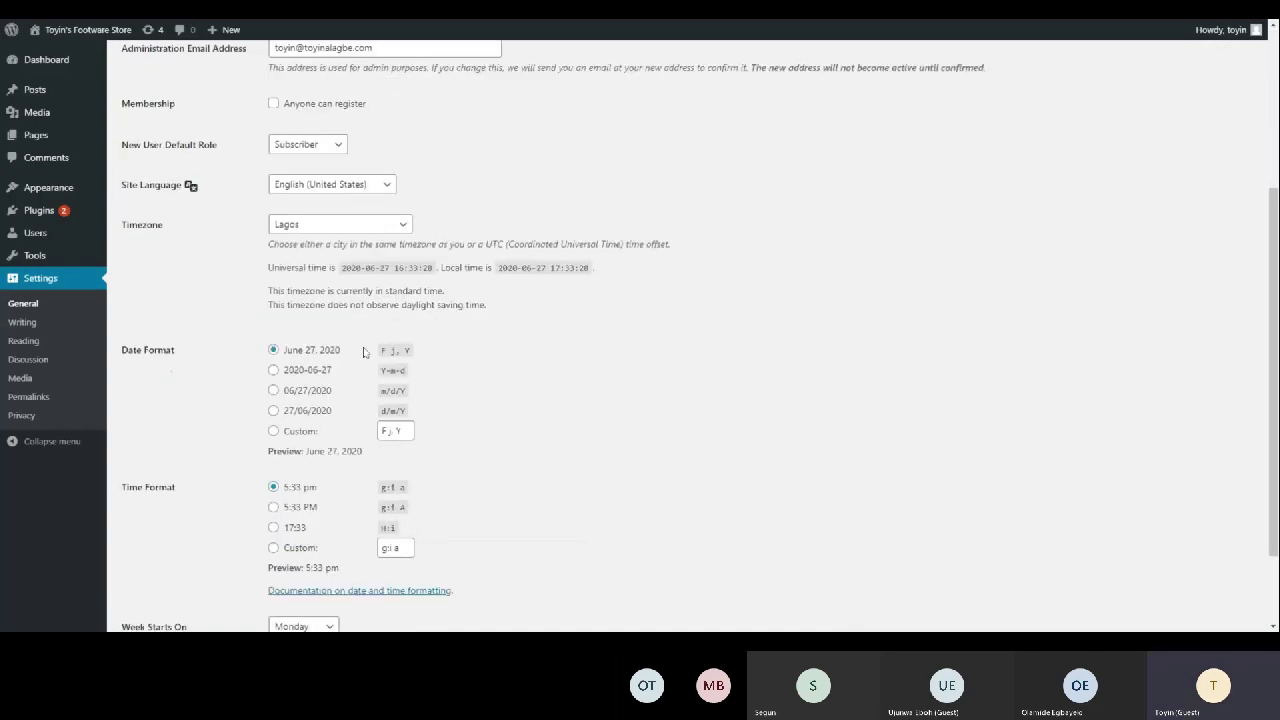
pyautogui.tripleClick(588, 267)
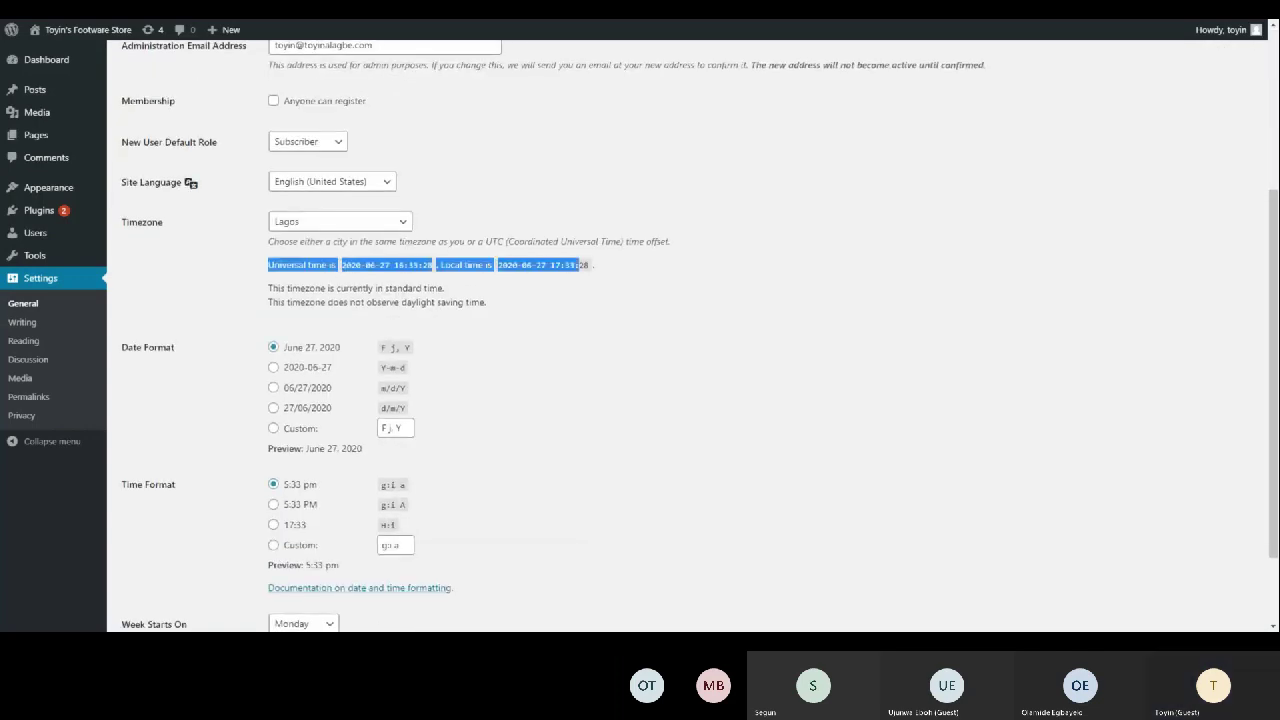
pyautogui.click(592, 267)
pyautogui.moveTo(592, 267); pyautogui.dragTo(586, 279)
pyautogui.click(586, 279)
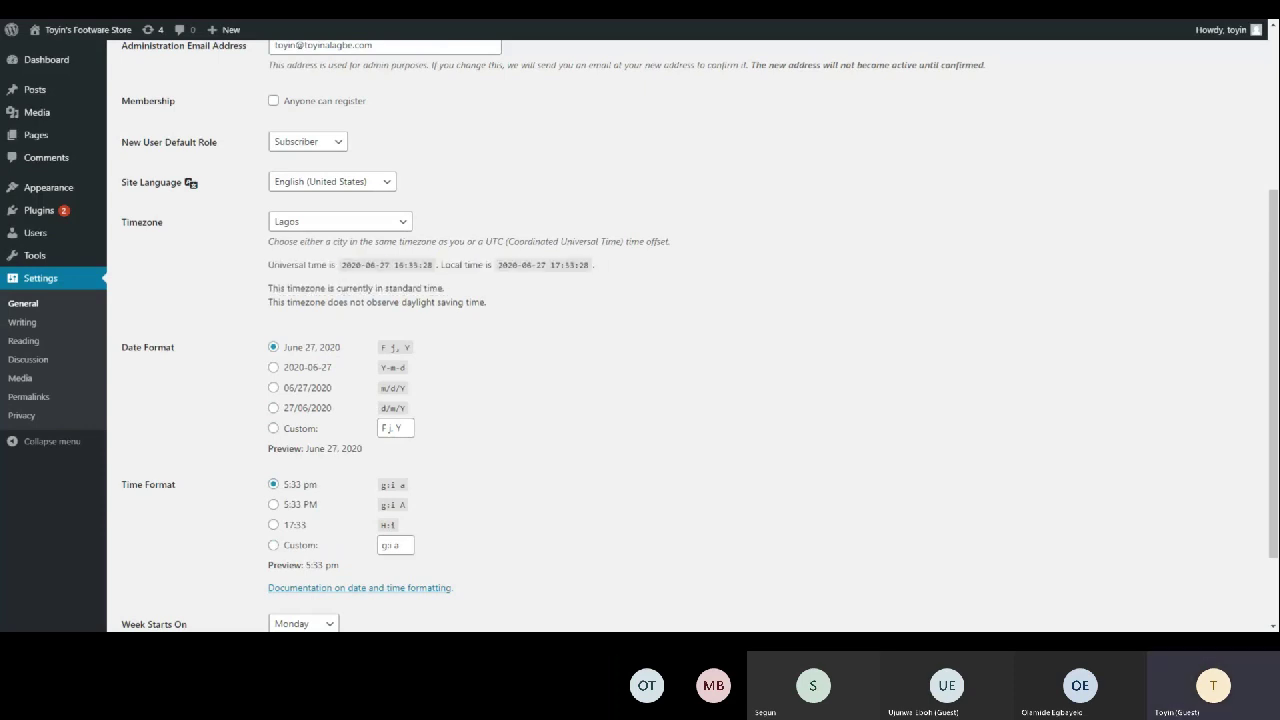
pyautogui.moveTo(342, 265); pyautogui.dragTo(433, 266)
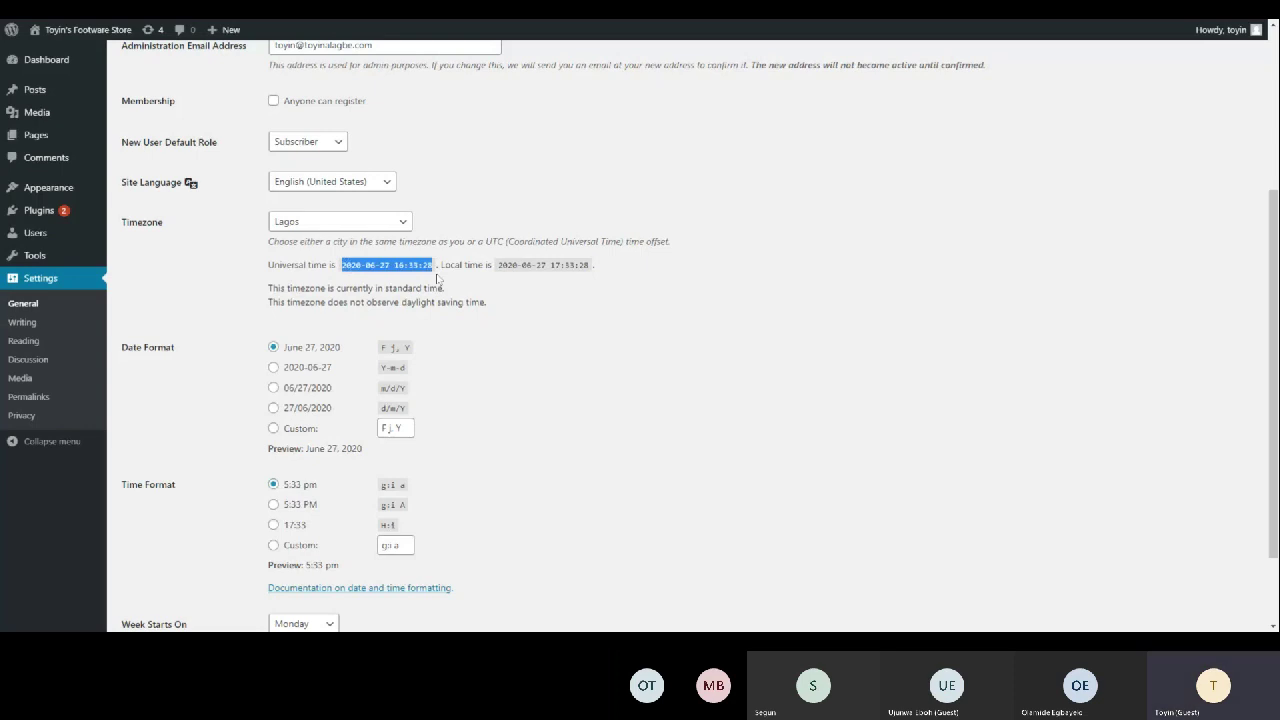
pyautogui.scroll(-1, 420, 330)
pyautogui.scroll(-2, 420, 330)
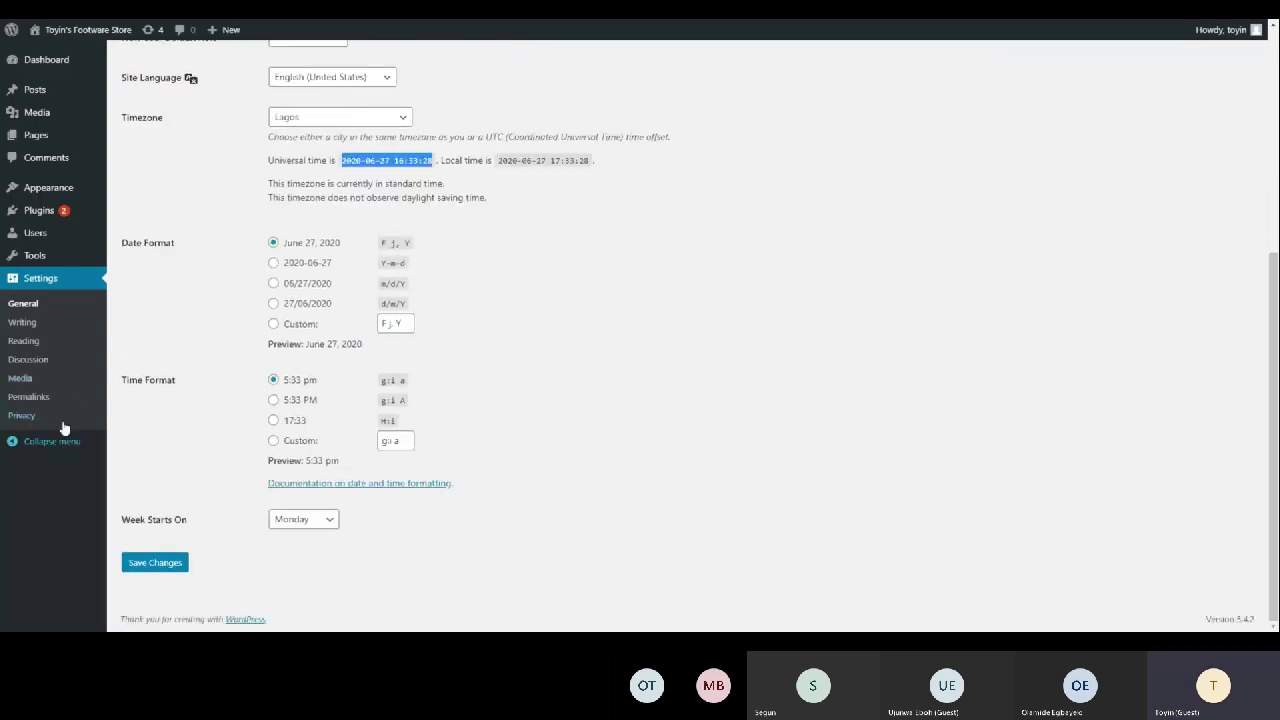
pyautogui.scroll(4, 58, 415)
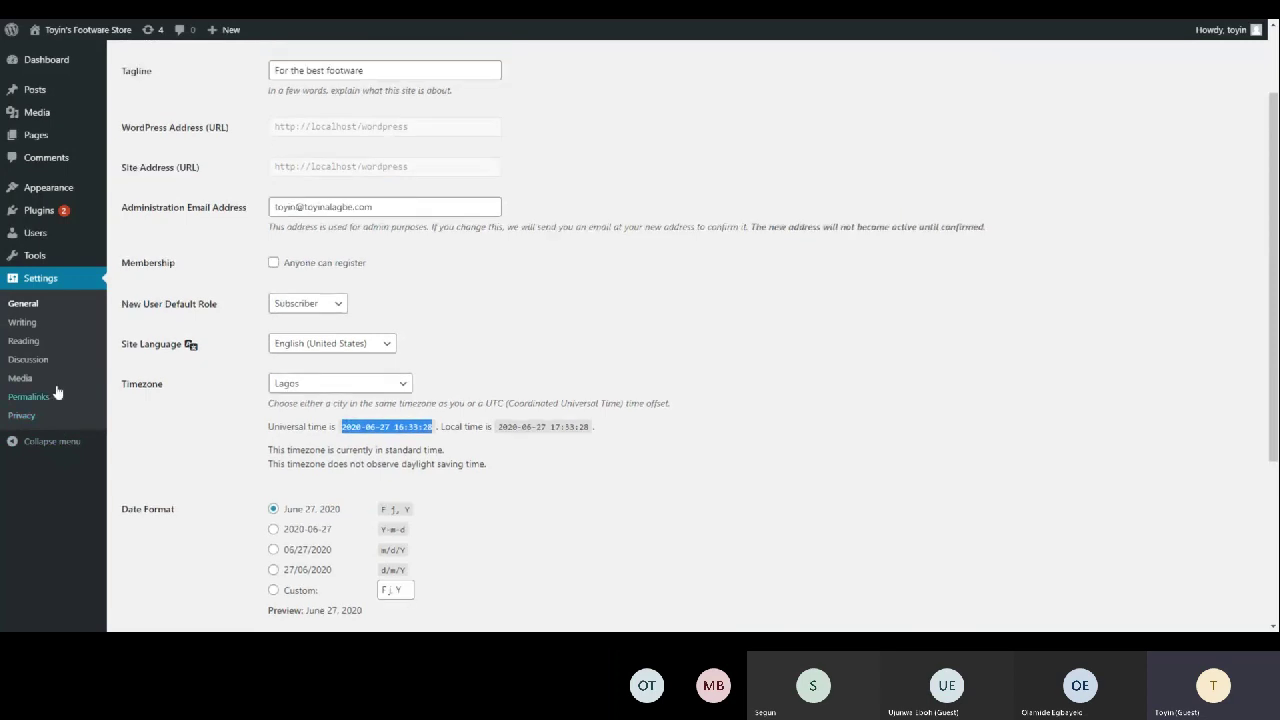
pyautogui.scroll(1, 55, 408)
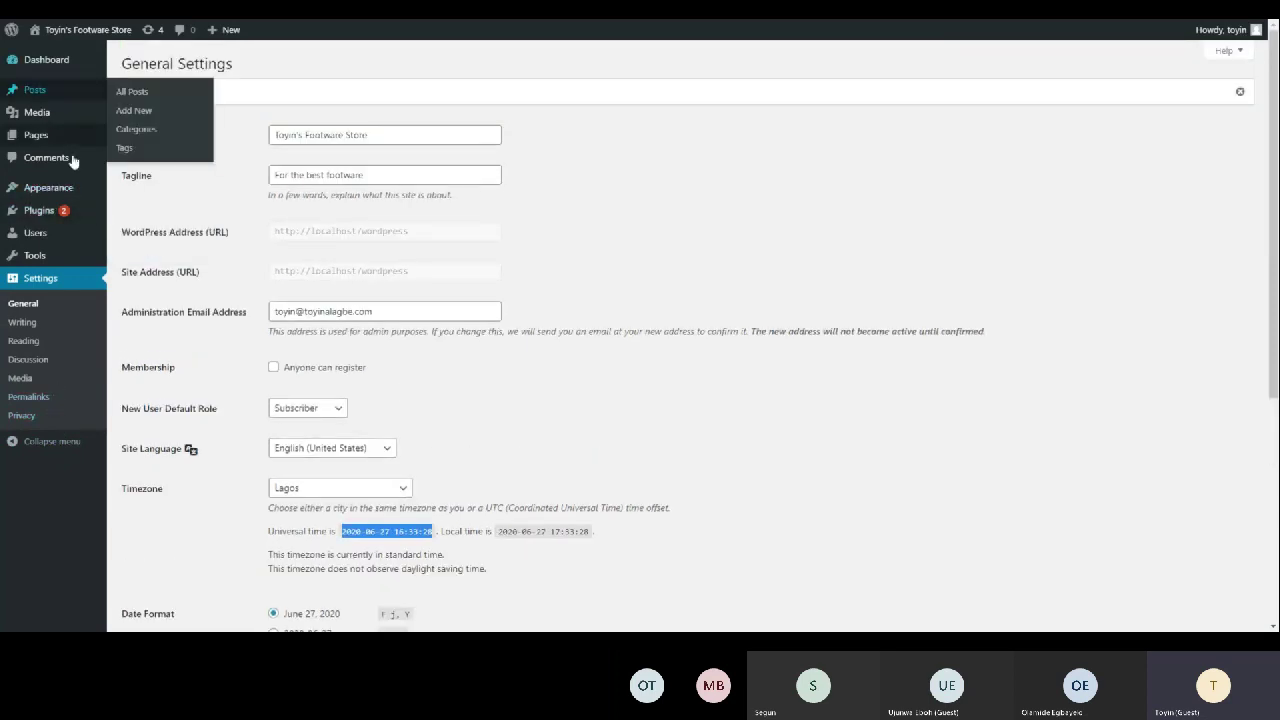
# Search the themes available to add for "storefront"
pyautogui.moveTo(73, 203)
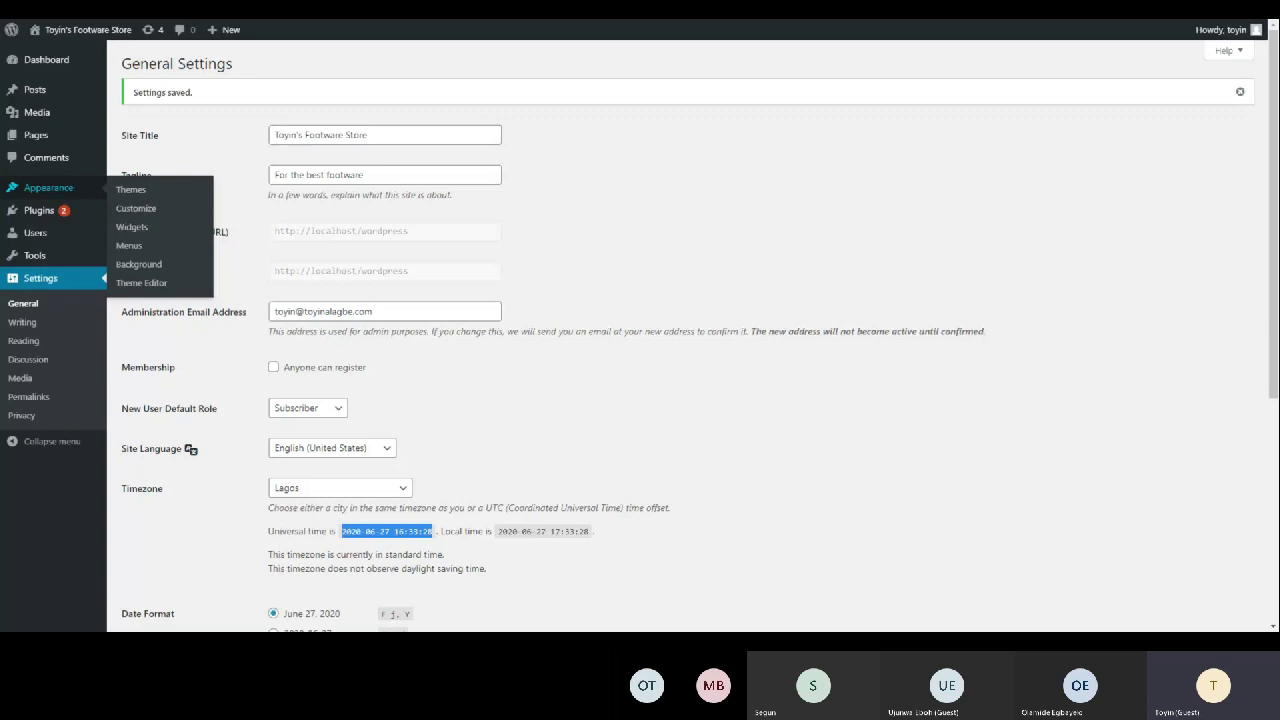
pyautogui.click(132, 190)
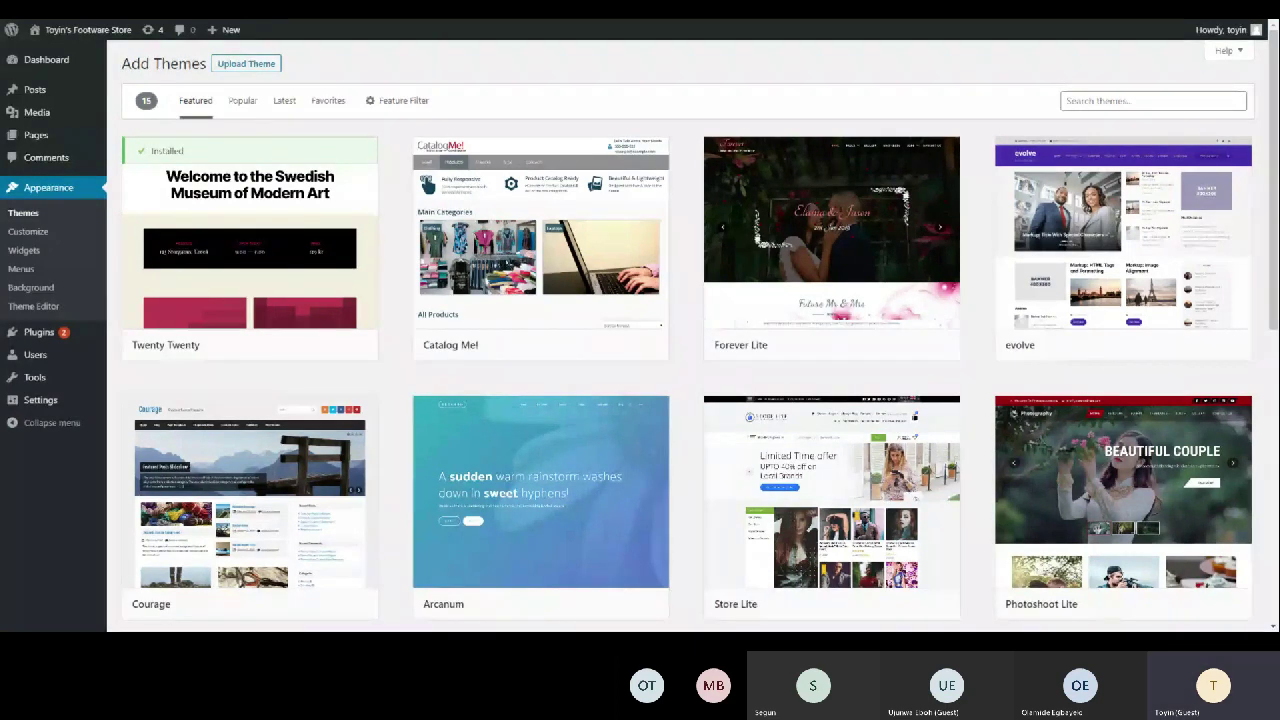
pyautogui.click(1142, 101)
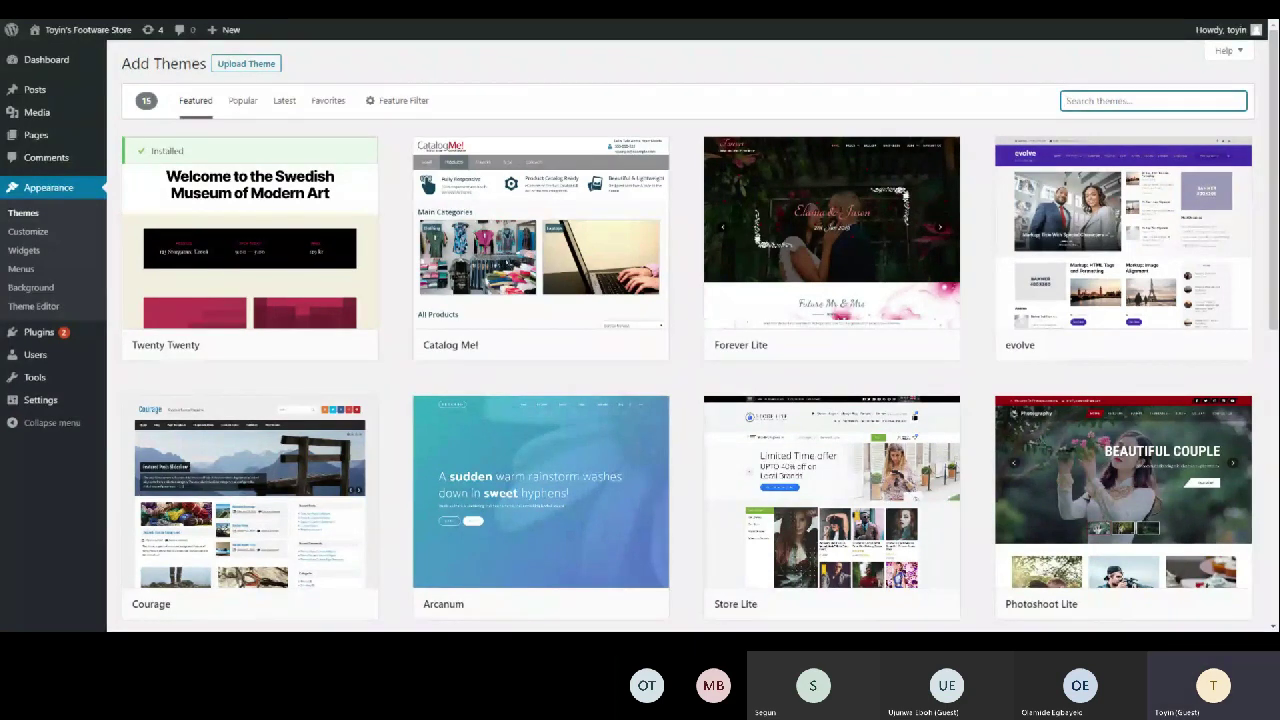
pyautogui.write('store')
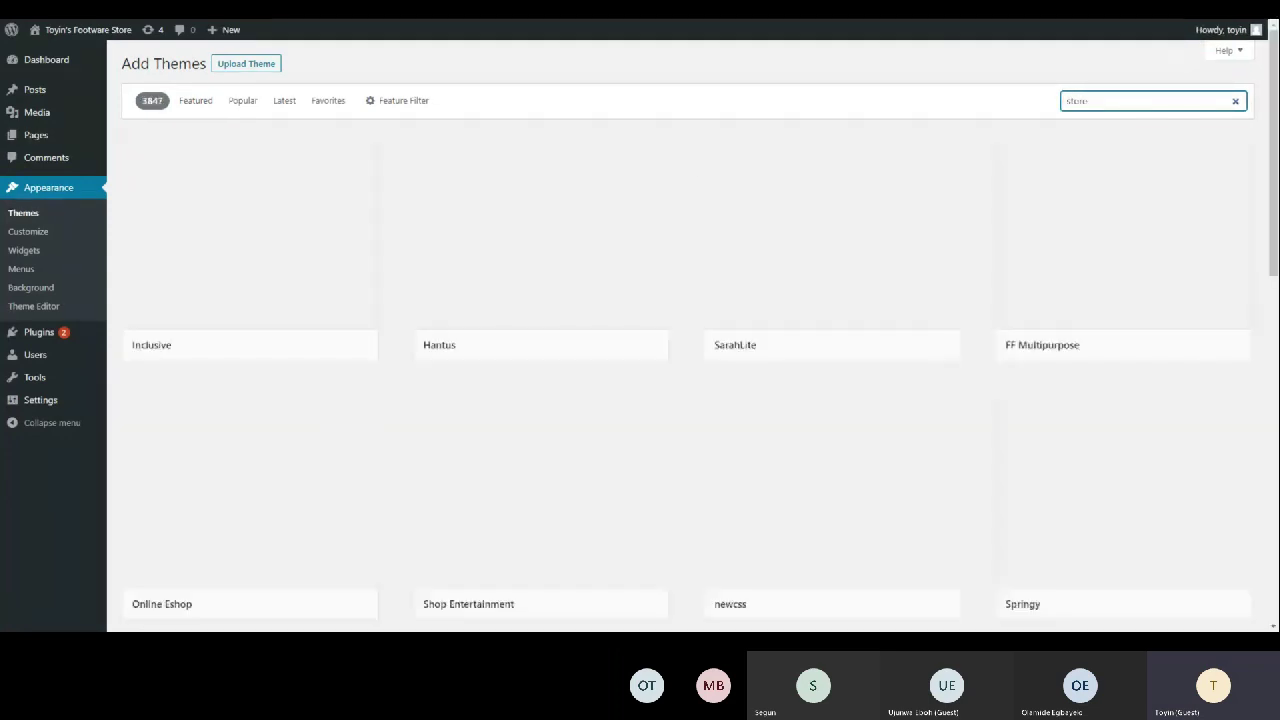
pyautogui.write('front')
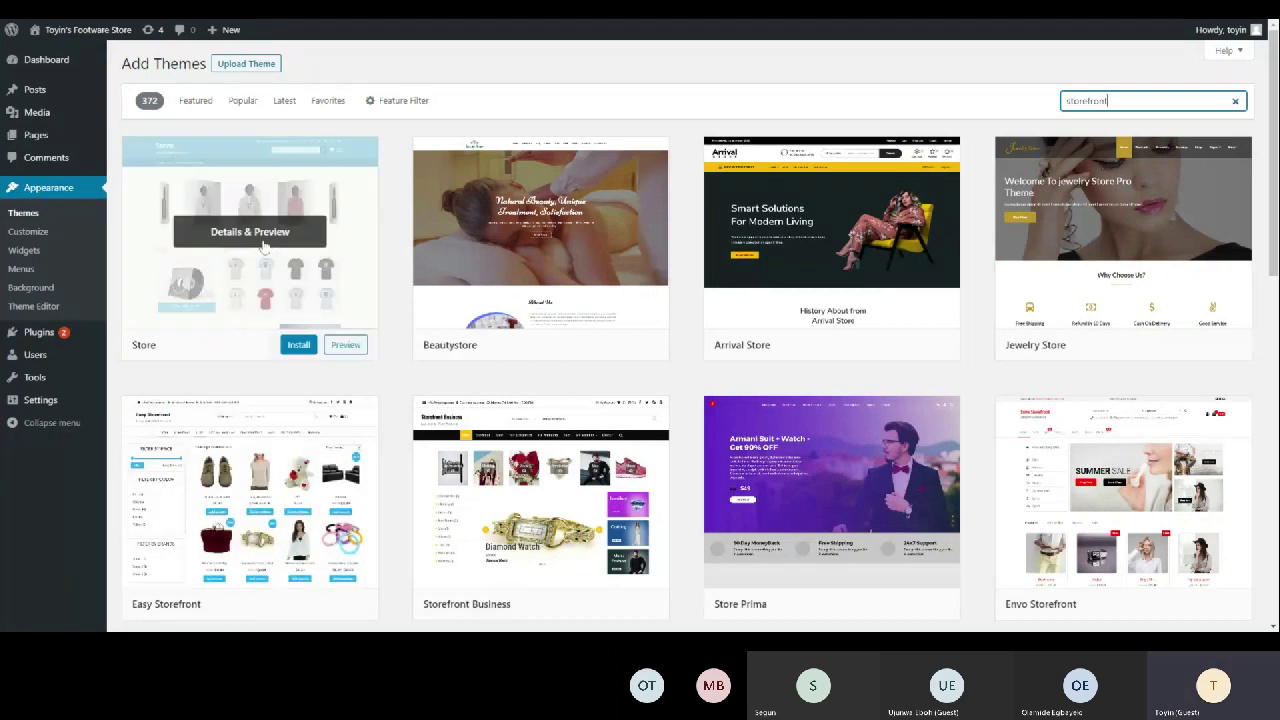
# Preview the Store theme and look through its sample page
pyautogui.click(255, 255)
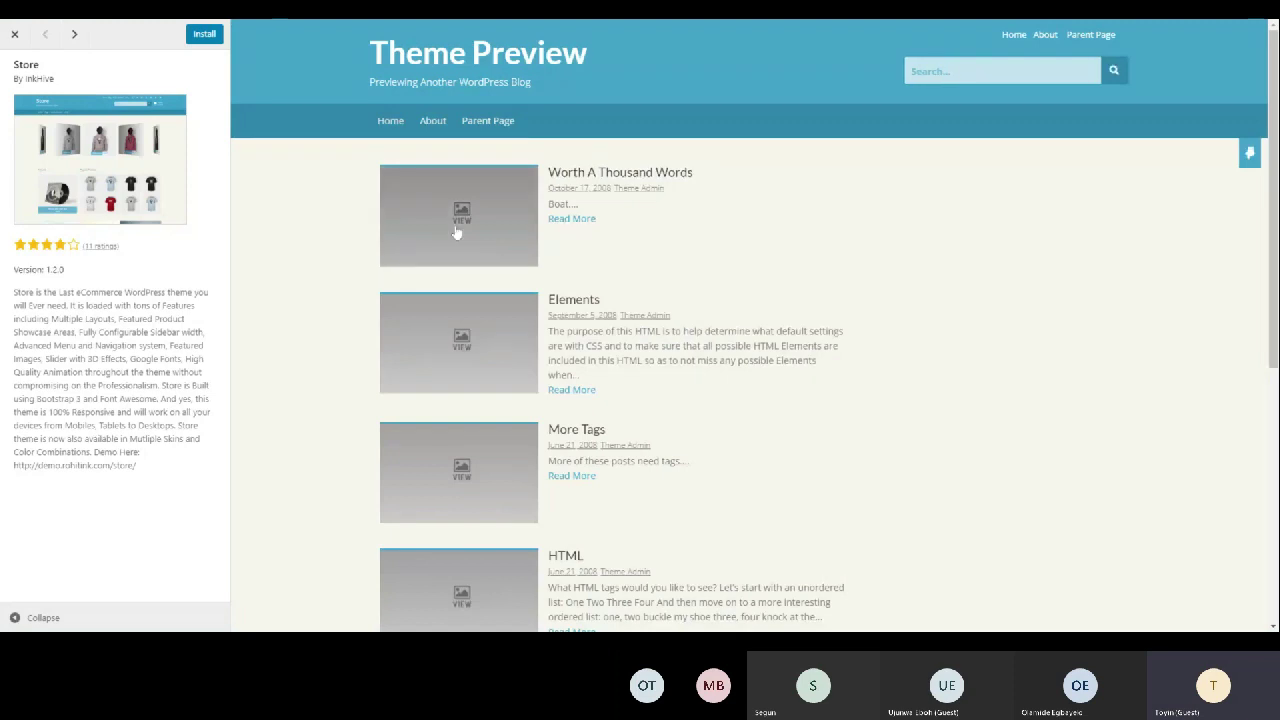
pyautogui.scroll(-5, 460, 230)
pyautogui.scroll(10, 545, 238)
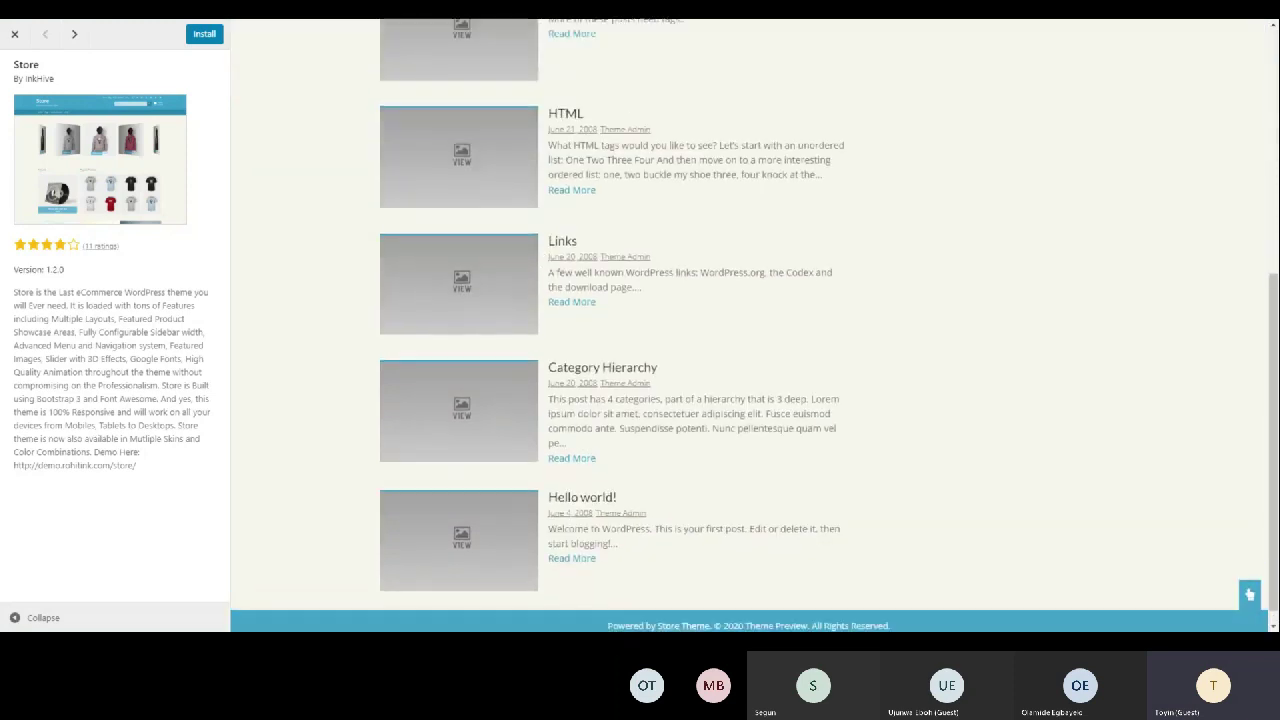
# Install the Store theme, look over its preview page, and activate the theme on the site
pyautogui.moveTo(487, 124)
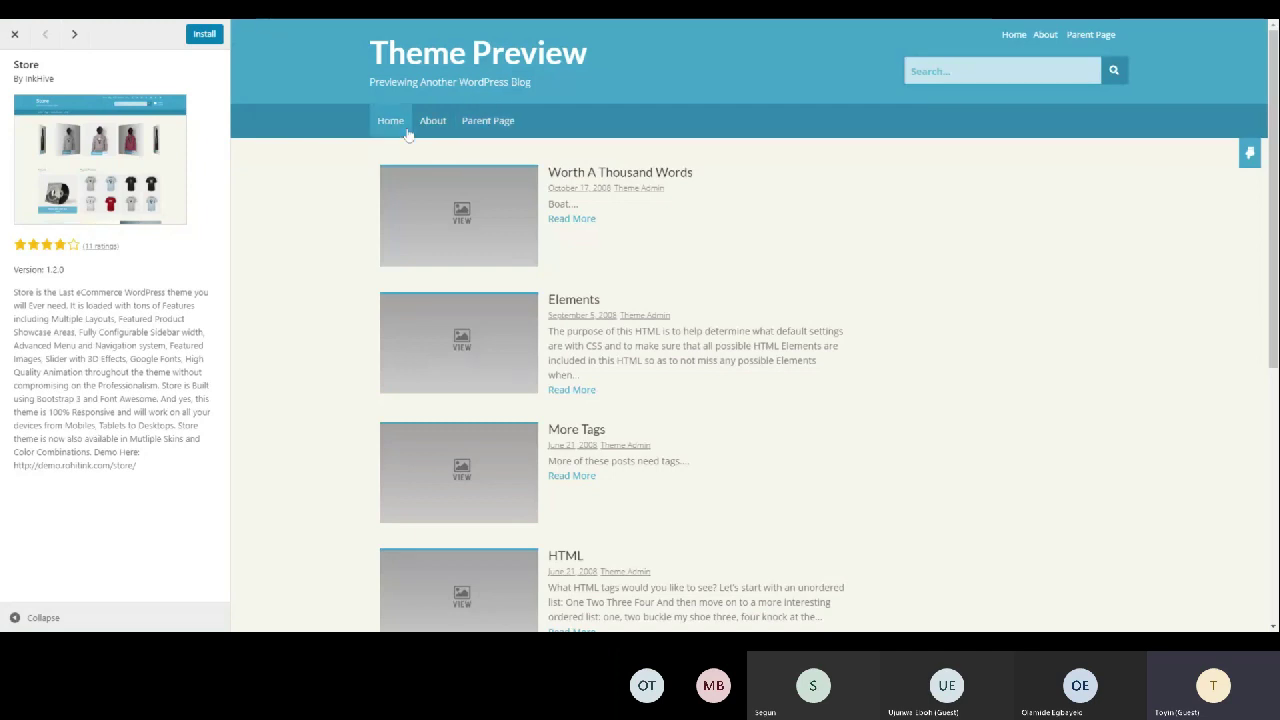
pyautogui.click(203, 36)
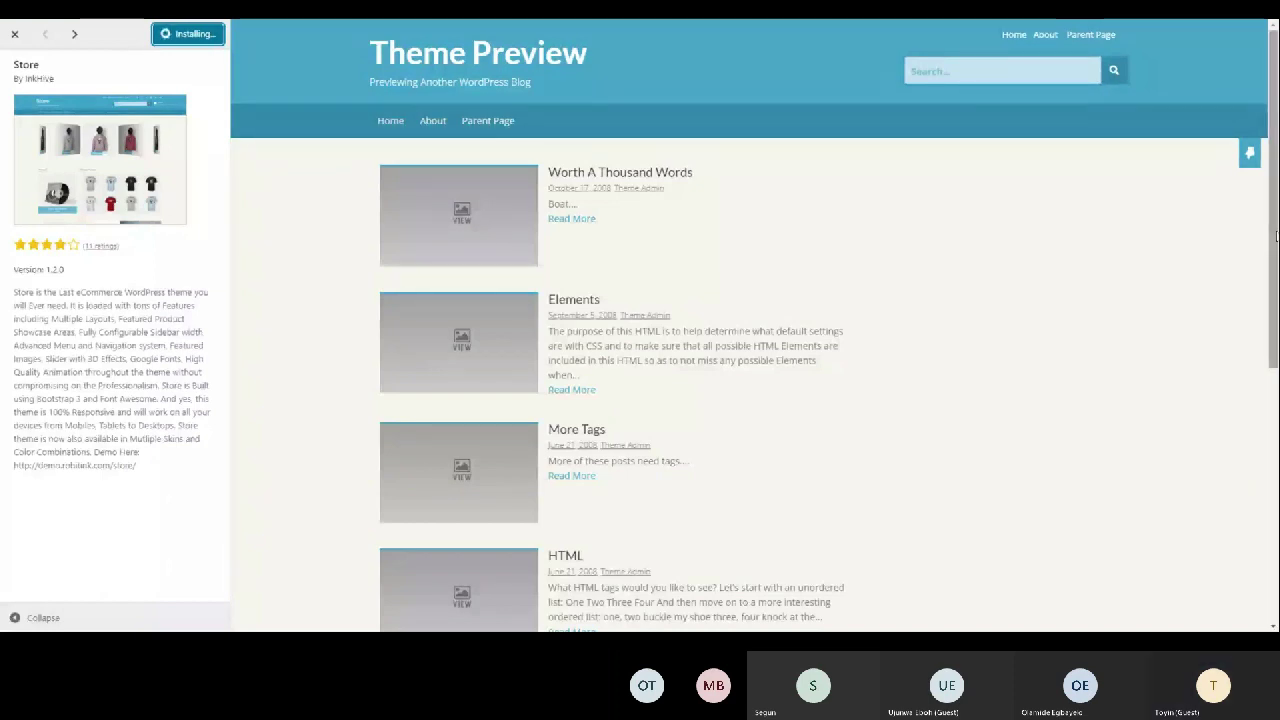
pyautogui.moveTo(1276, 236); pyautogui.dragTo(1245, 473)
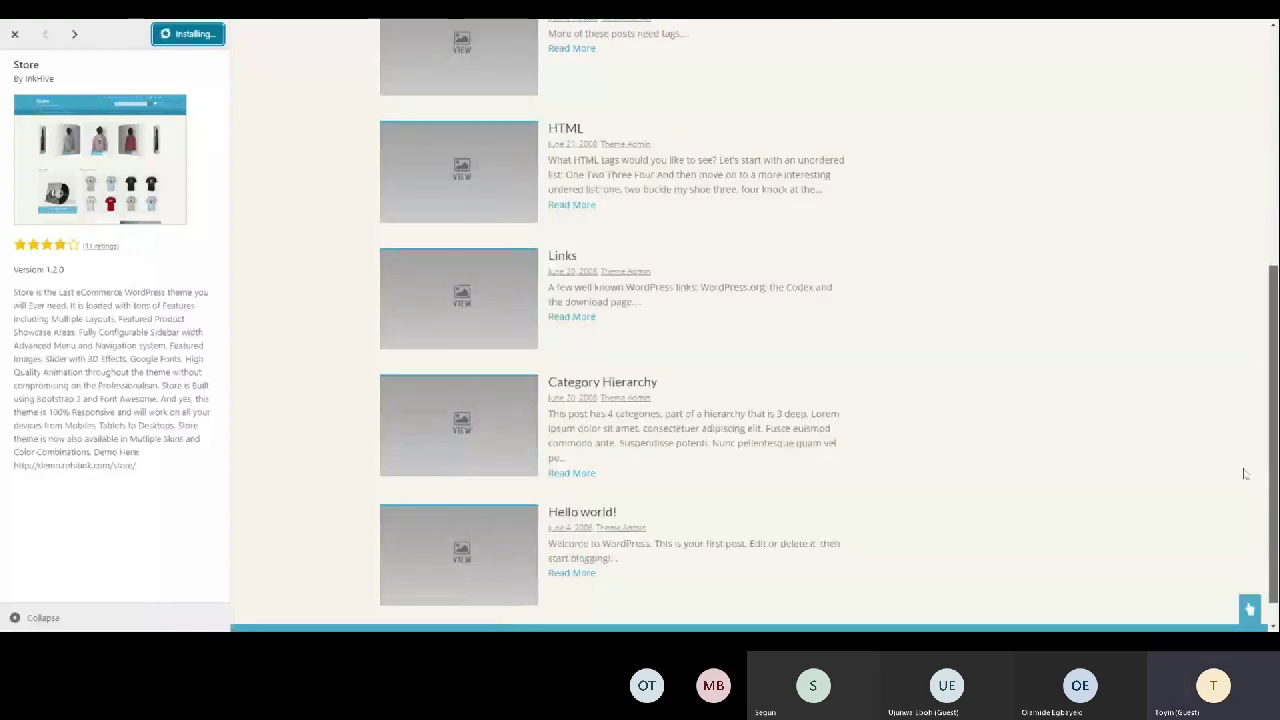
pyautogui.scroll(-1, 1245, 473)
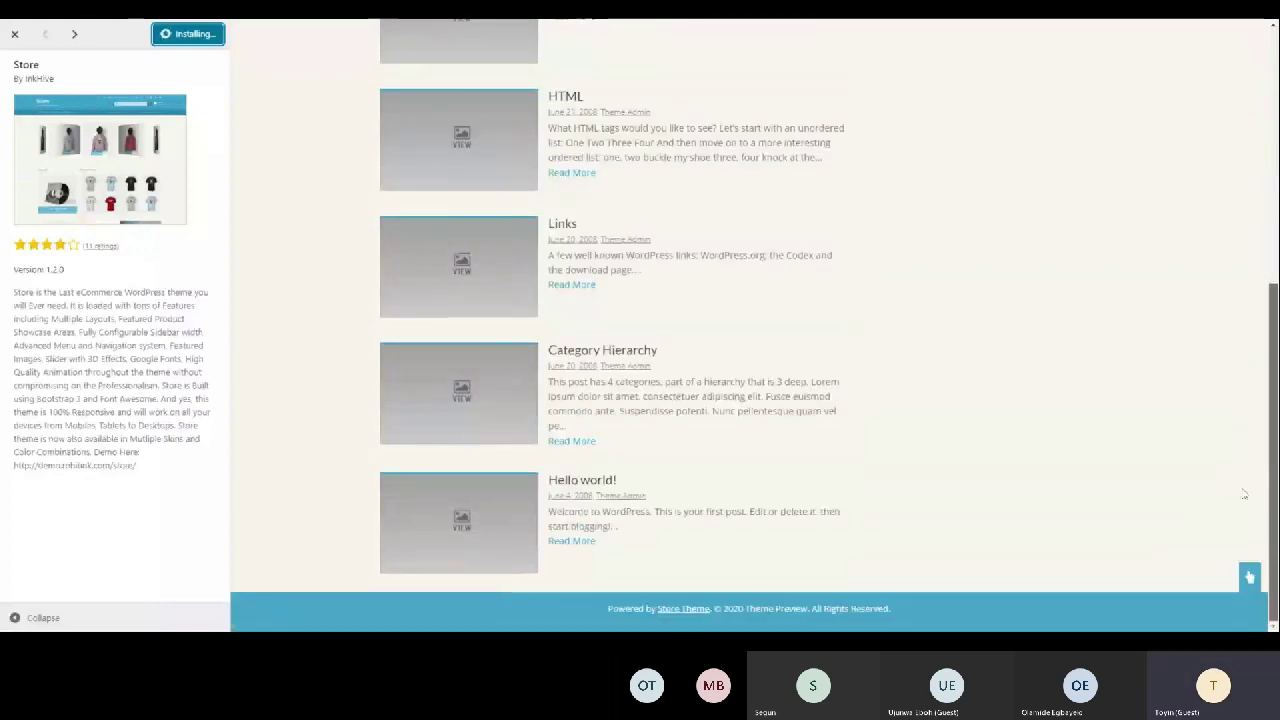
pyautogui.click(1249, 580)
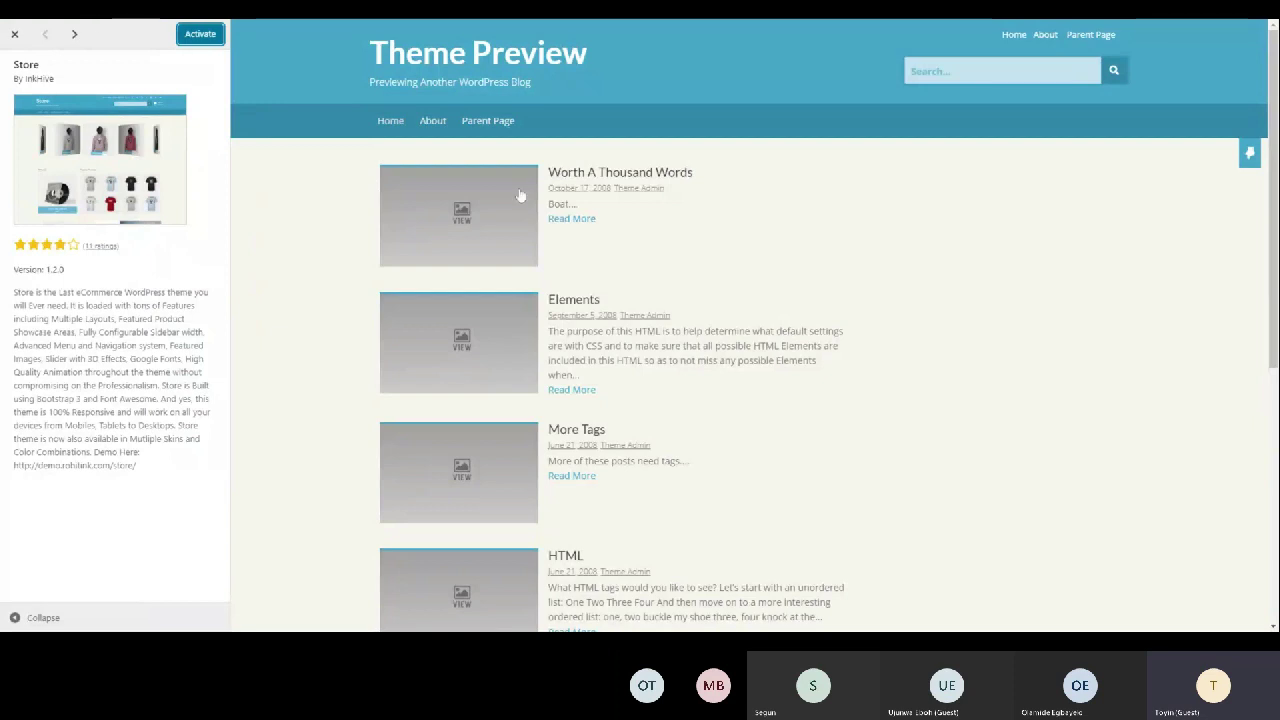
pyautogui.scroll(-3, 285, 135)
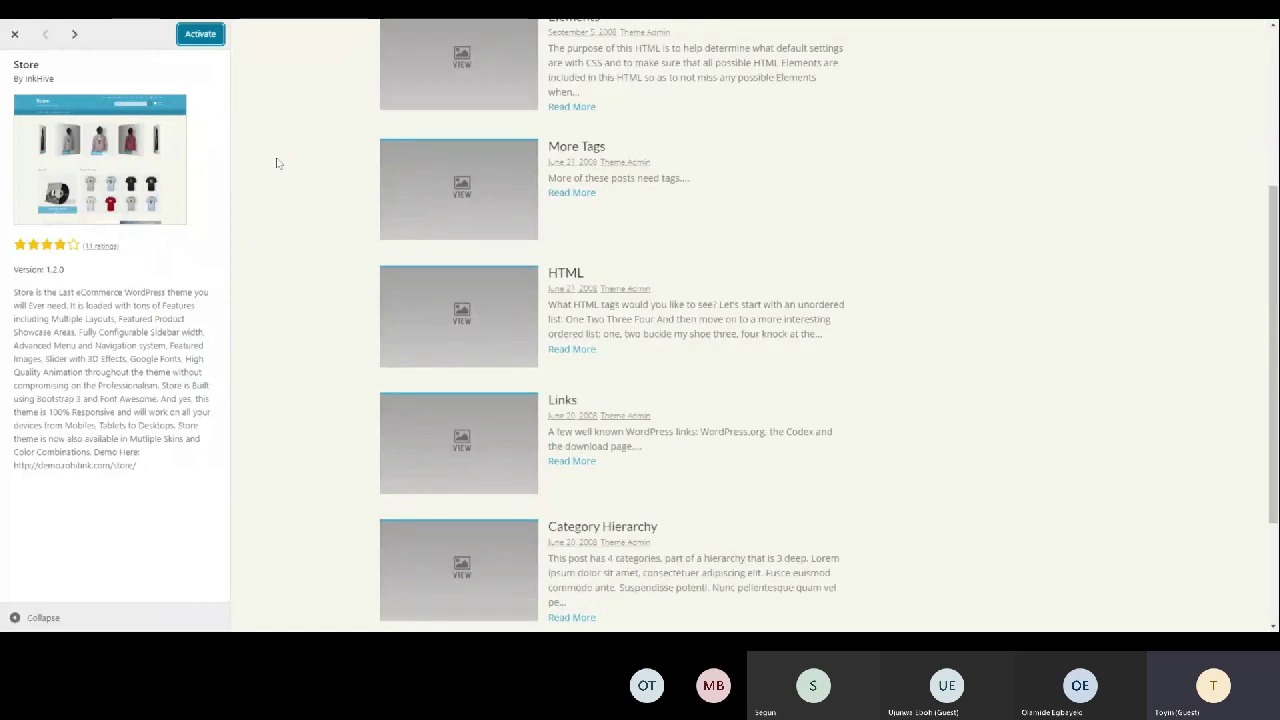
pyautogui.scroll(3, 277, 163)
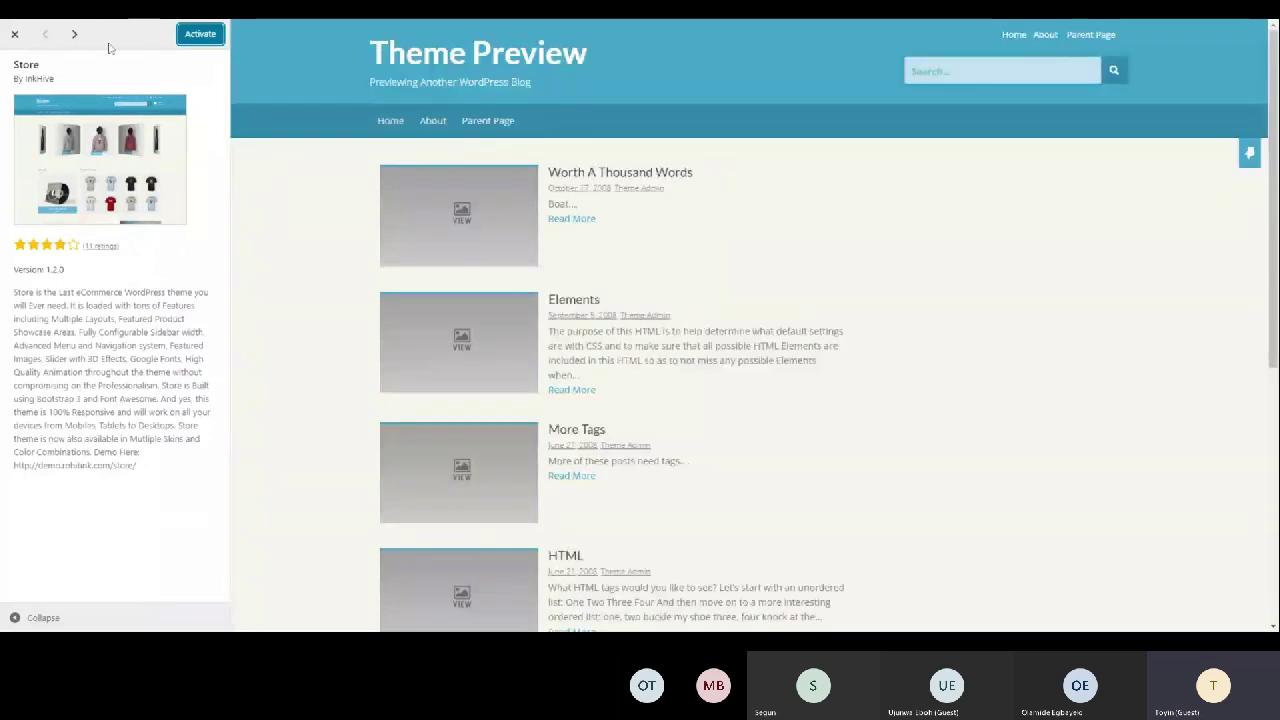
pyautogui.click(199, 36)
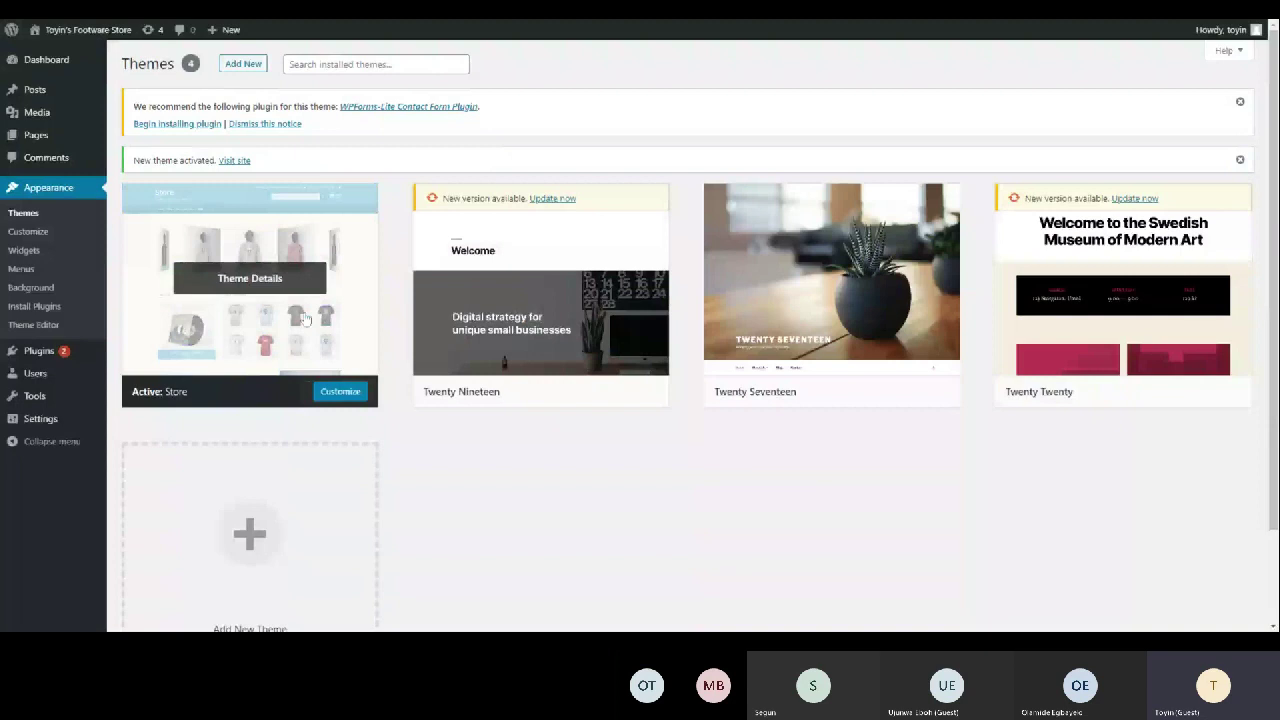
# Install and activate the Classic Editor plugin from the featured plugins available to add
pyautogui.moveTo(100, 138)
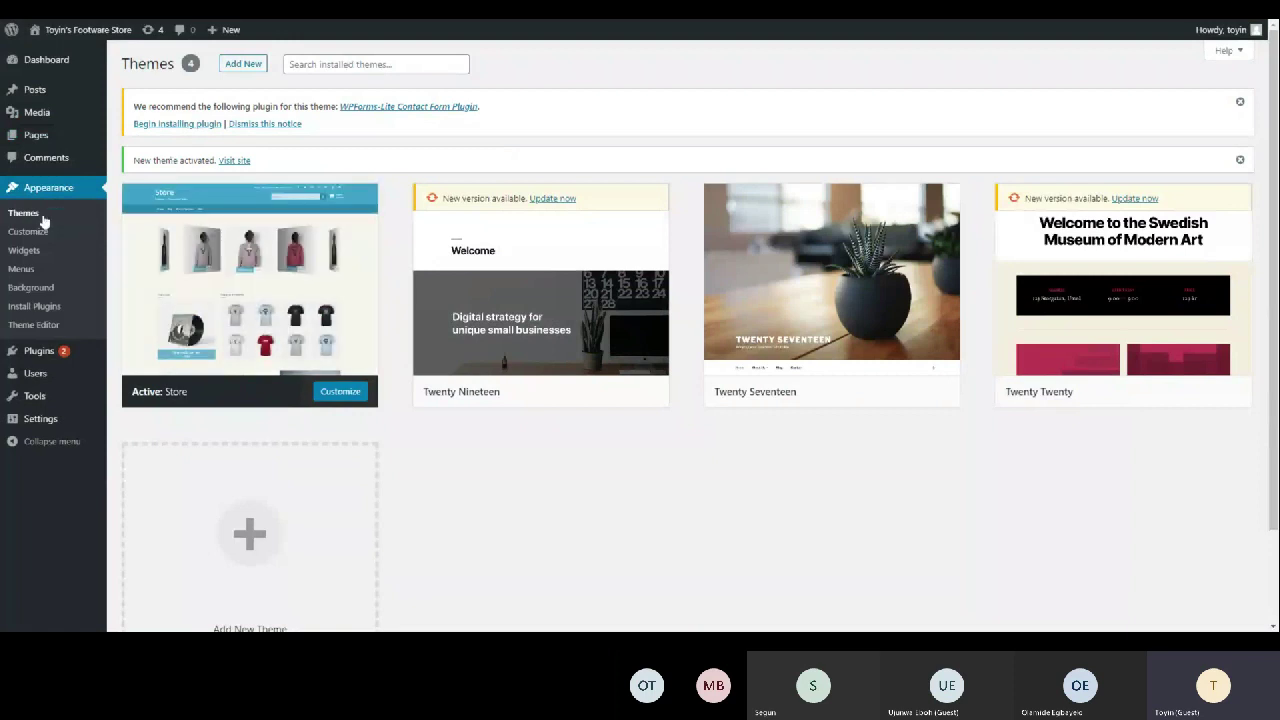
pyautogui.moveTo(66, 352)
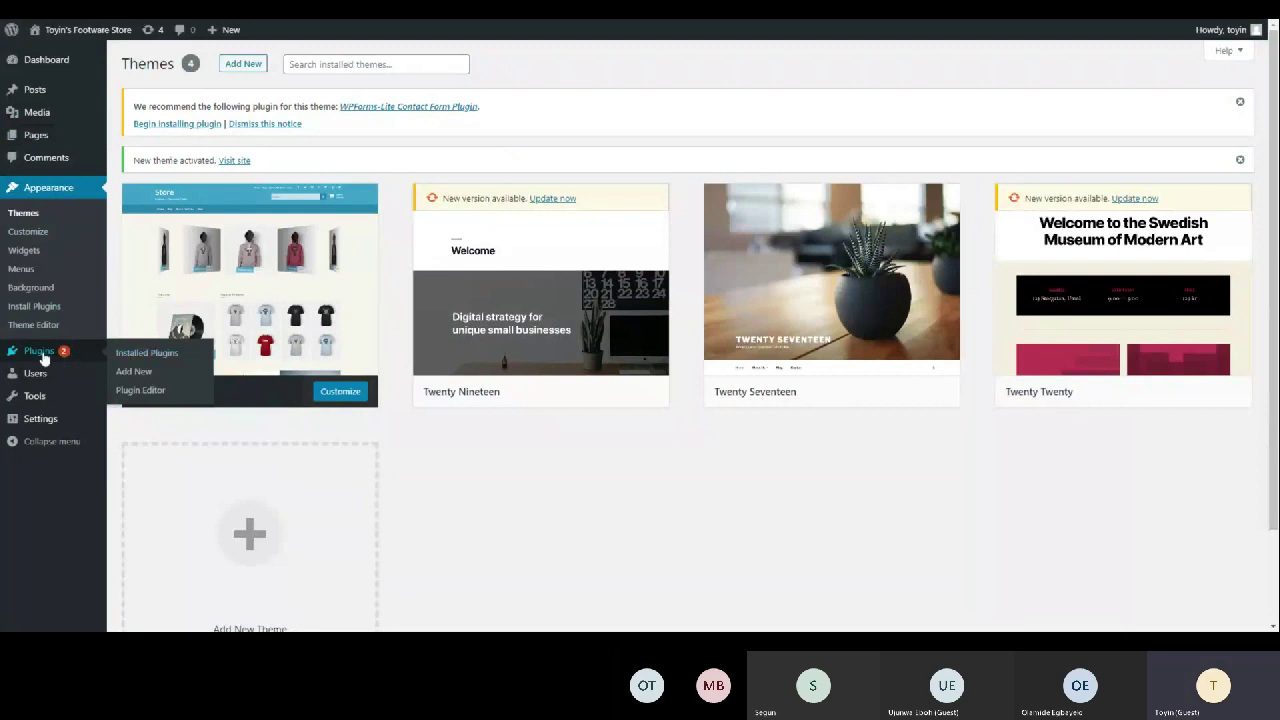
pyautogui.click(133, 372)
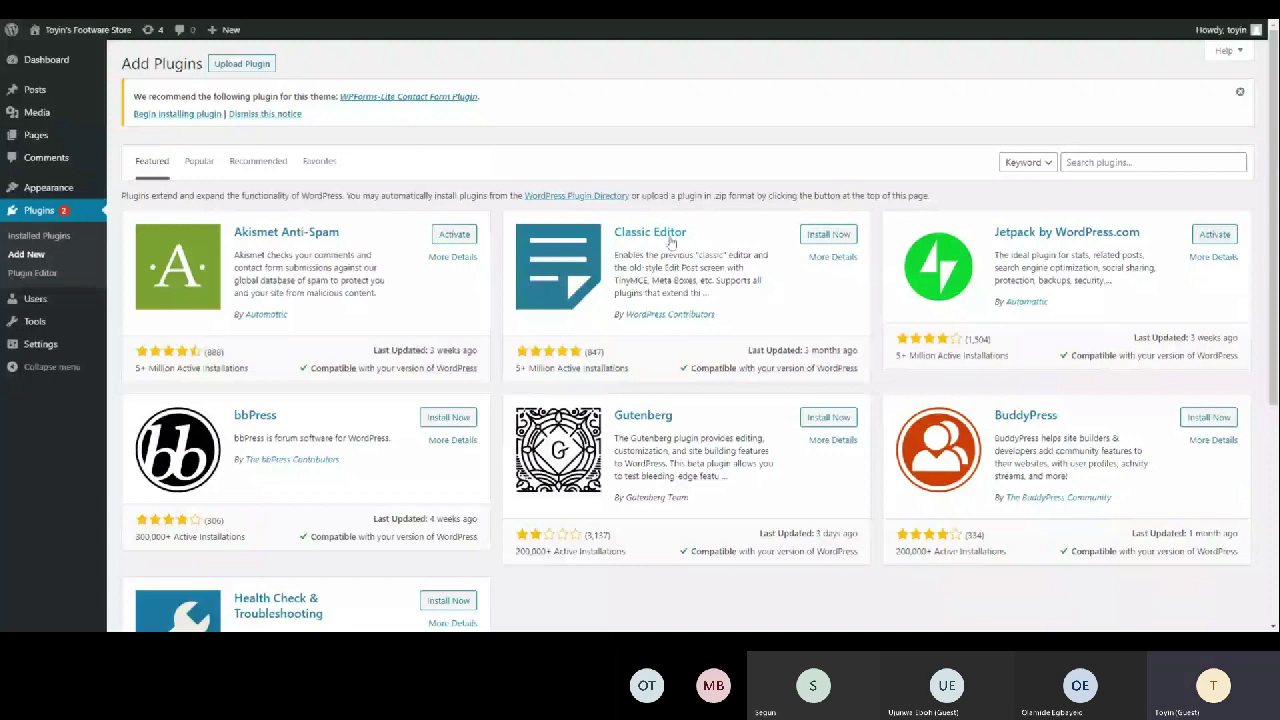
pyautogui.click(840, 235)
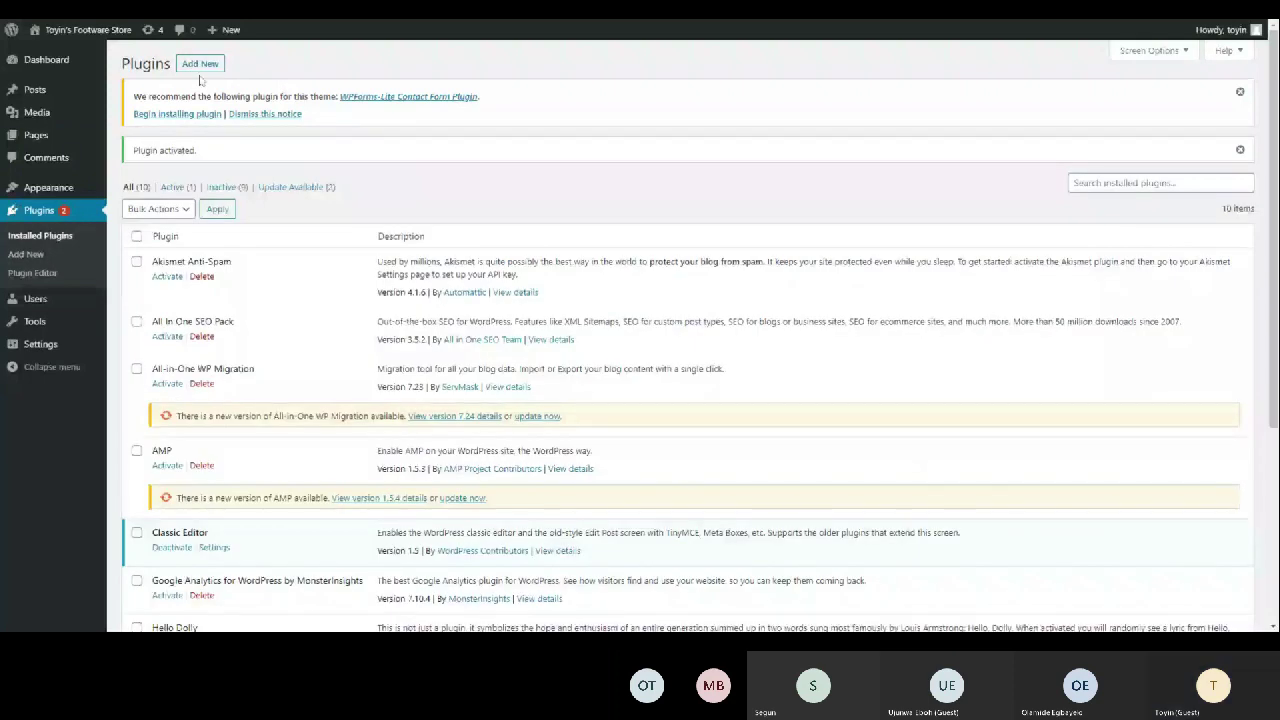
# Search the plugins available to add for "woocommerce" and install the WooCommerce plugin by Automattic
pyautogui.click(200, 64)
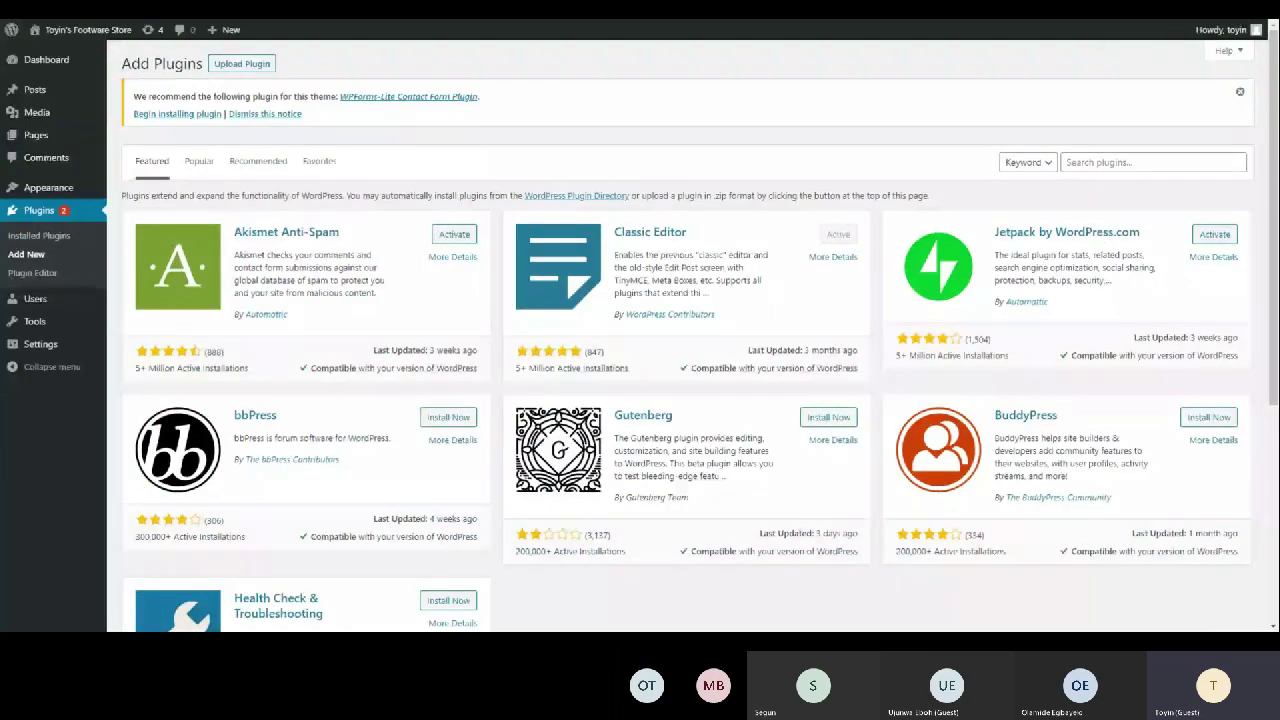
pyautogui.click(1153, 162)
pyautogui.write('Woocc')
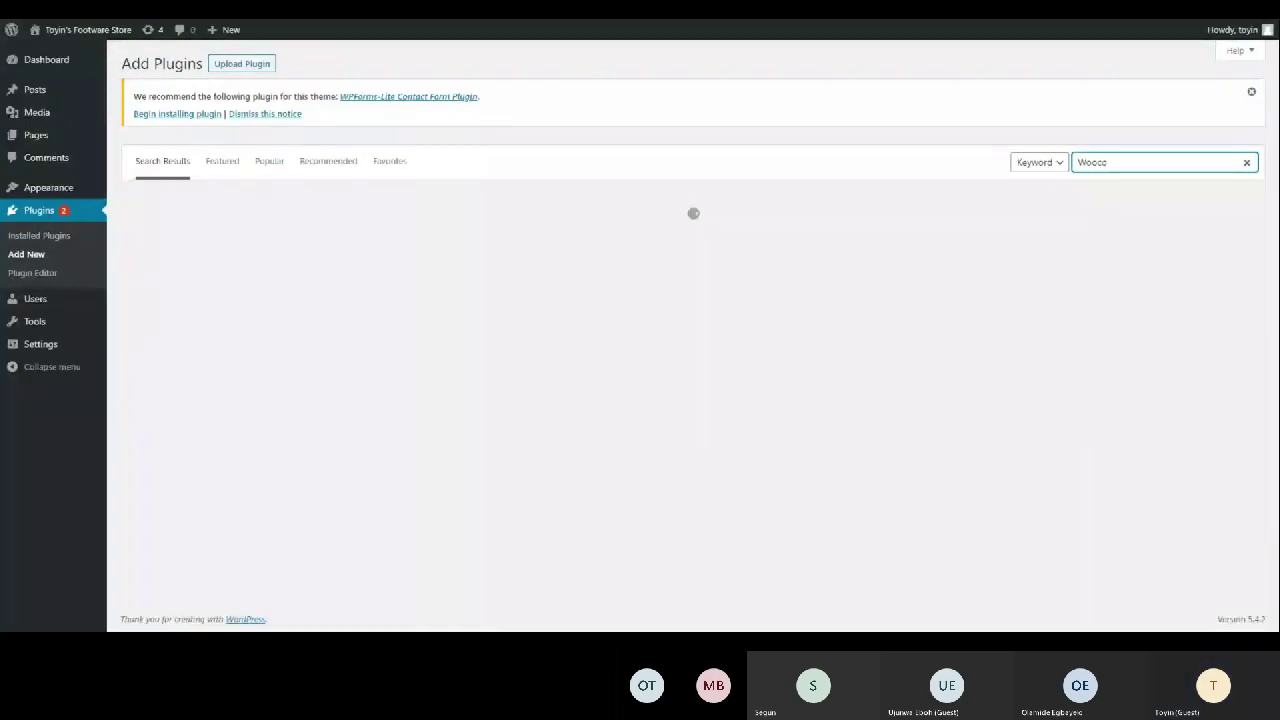
pyautogui.click(1142, 195)
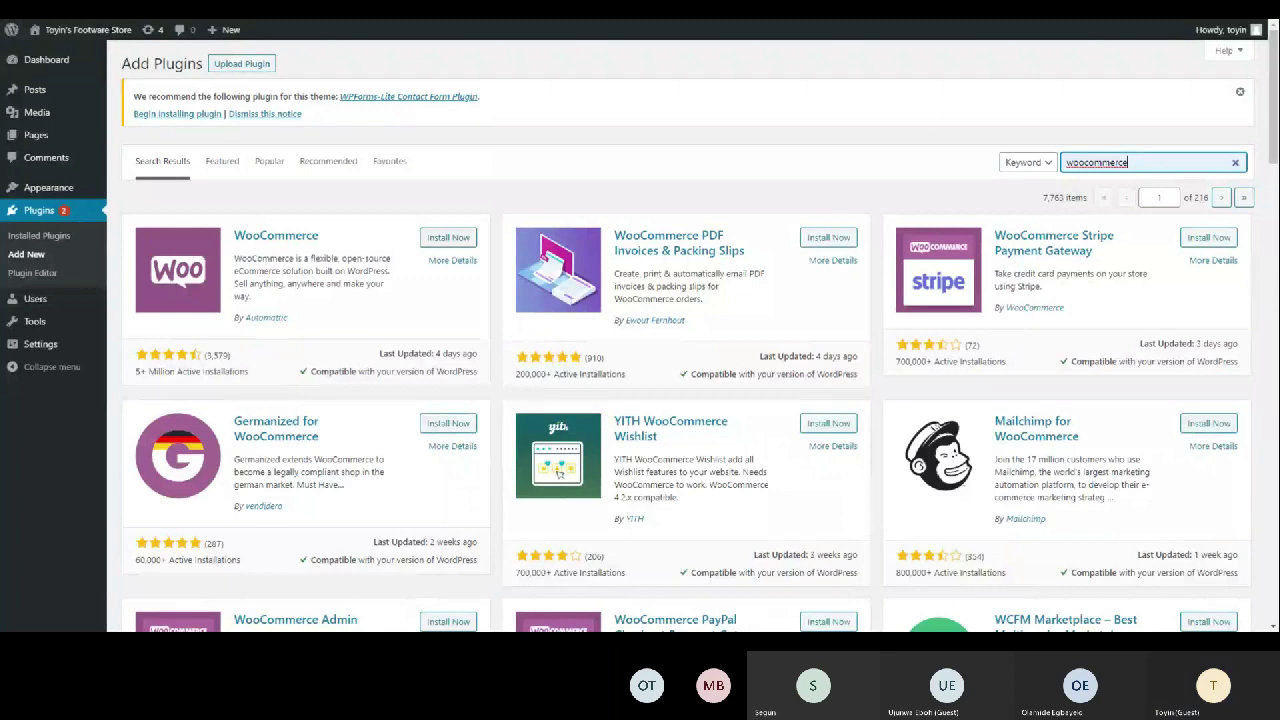
pyautogui.click(448, 240)
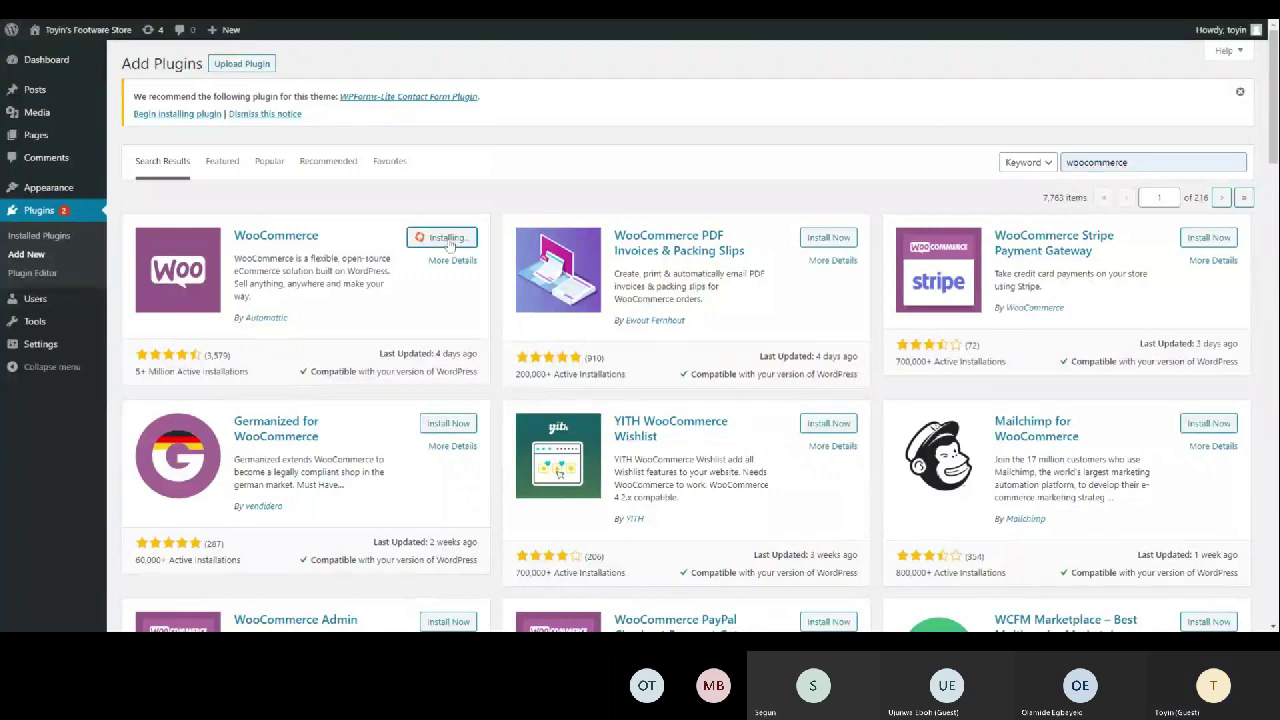